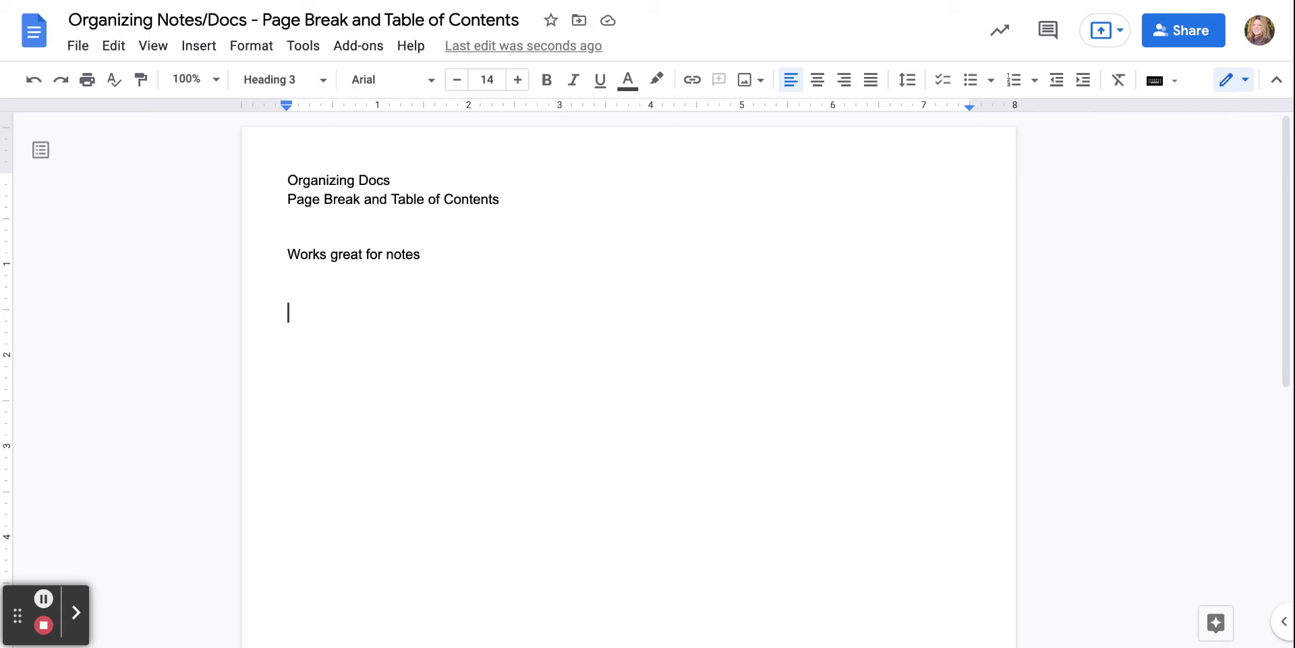
Apply the Title style to the "Organizing Docs" line
{"action": "left_click", "coordinate": [508, 199]}
{"action": "left_click_drag", "start_coordinate": [406, 179], "coordinate": [216, 177]}
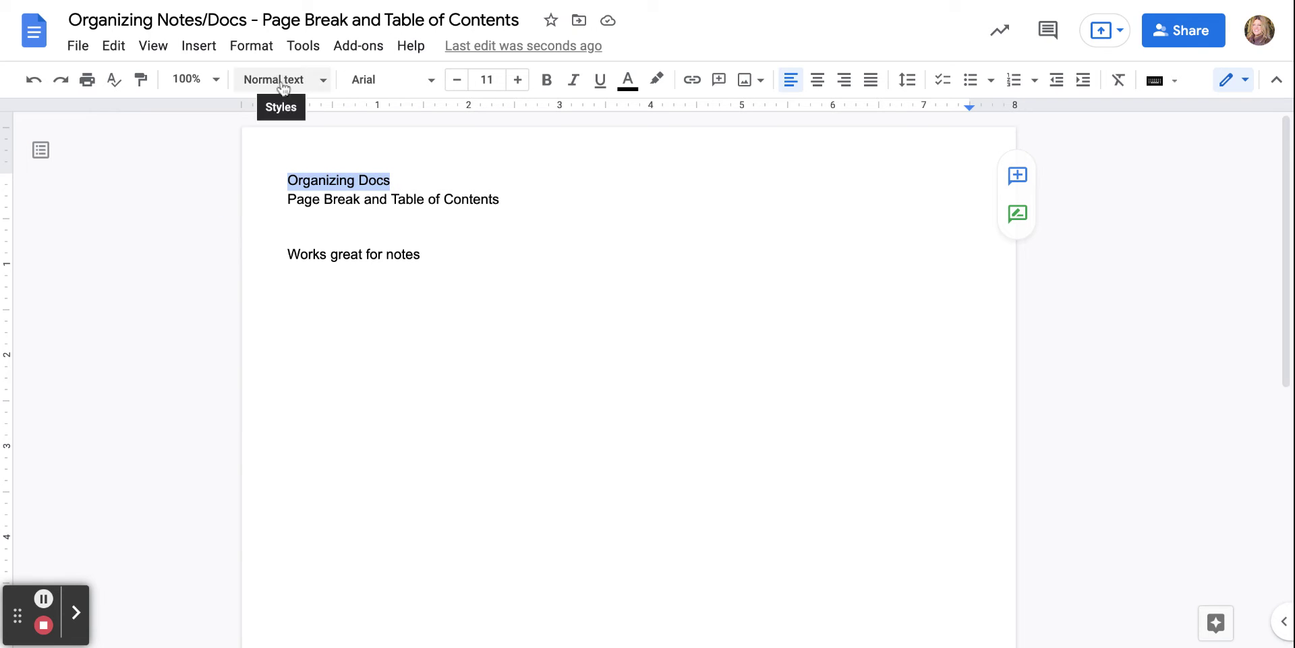
{"action": "left_click", "coordinate": [320, 86]}
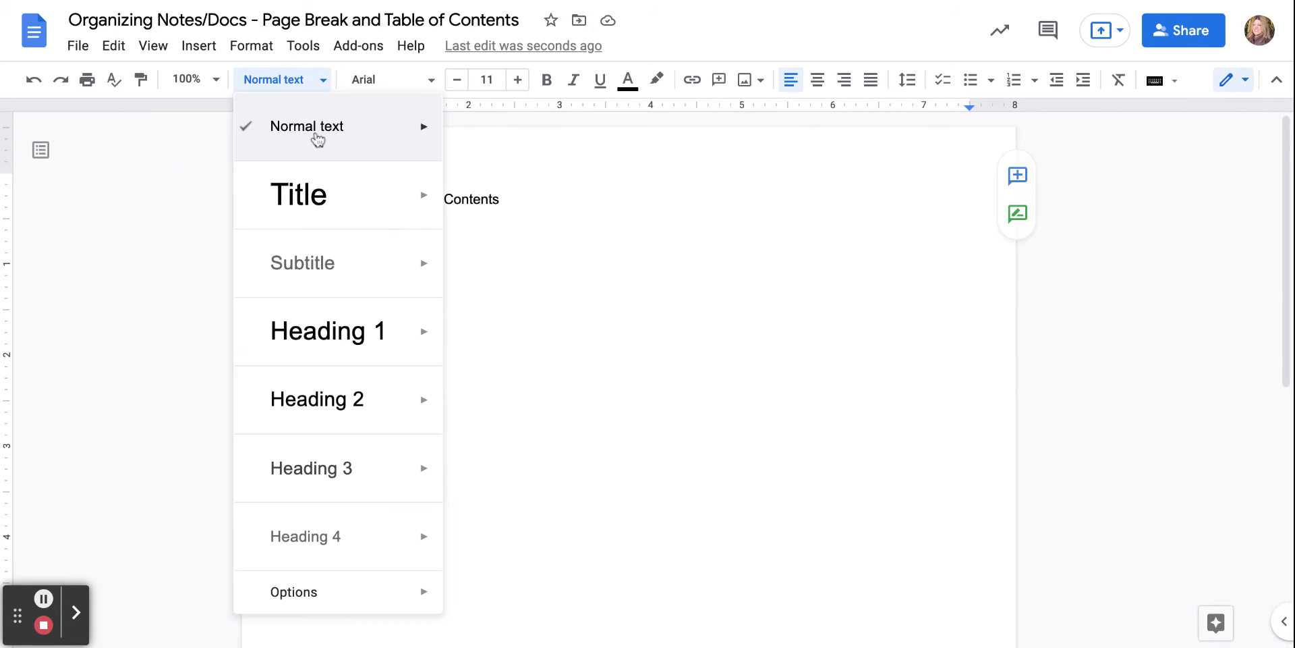
{"action": "left_click", "coordinate": [321, 197]}
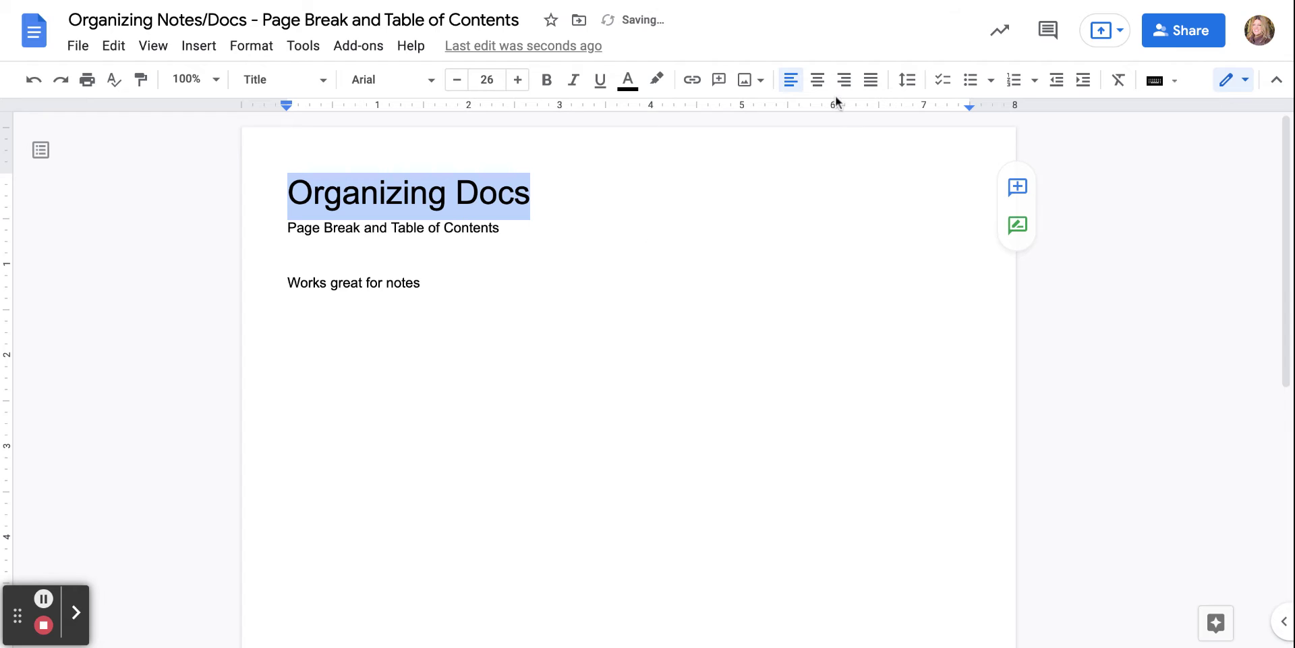
Apply the Subtitle style and italics to the "Page Break and Table of Contents" line
{"action": "left_click_drag", "start_coordinate": [531, 233], "coordinate": [260, 237]}
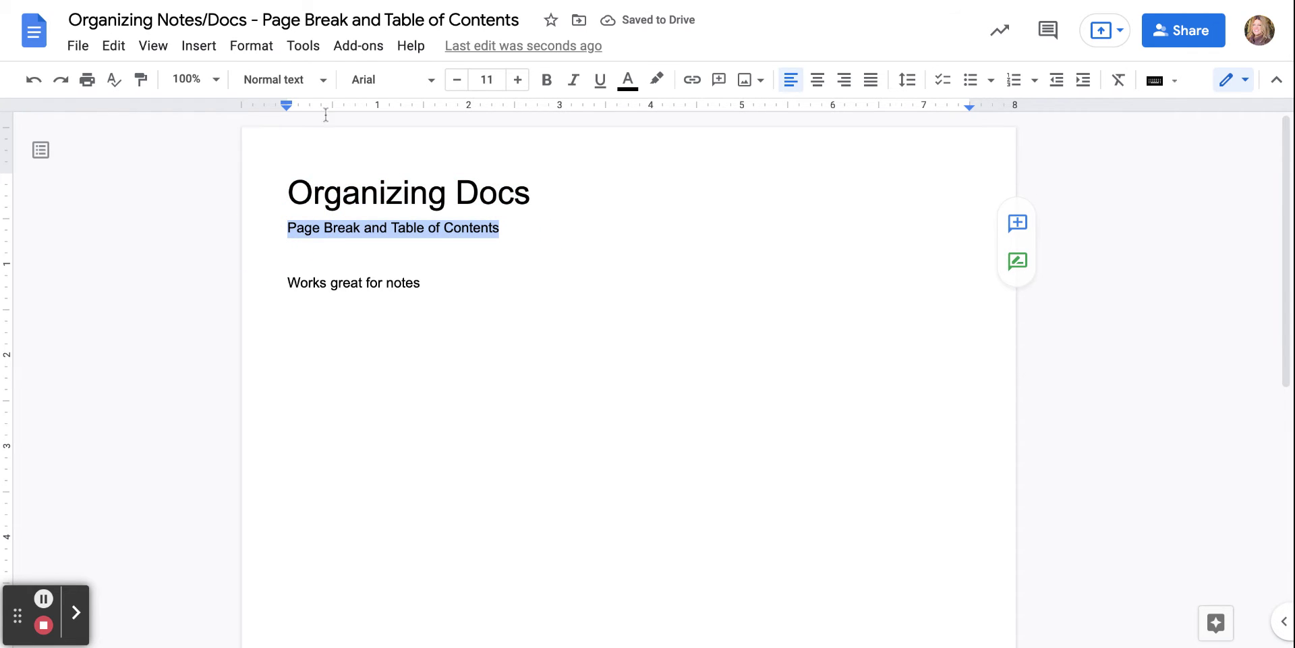
{"action": "left_click", "coordinate": [307, 81]}
{"action": "left_click", "coordinate": [328, 270]}
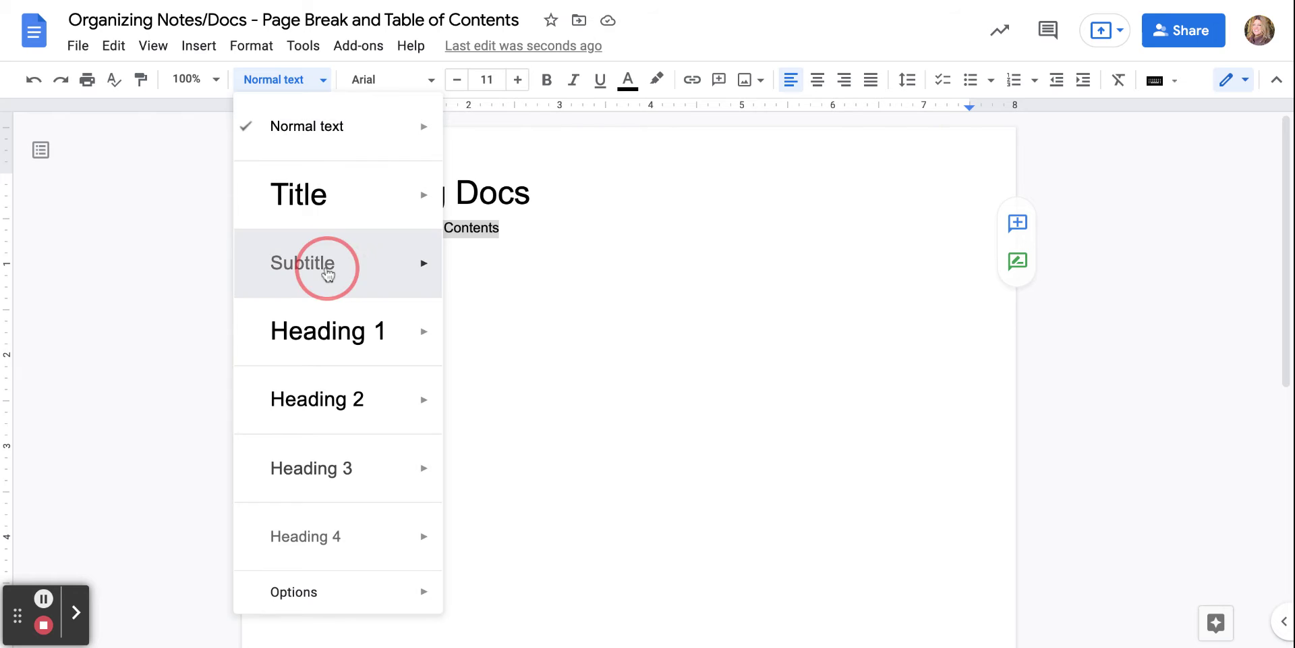
{"action": "key", "text": "ctrl+i"}
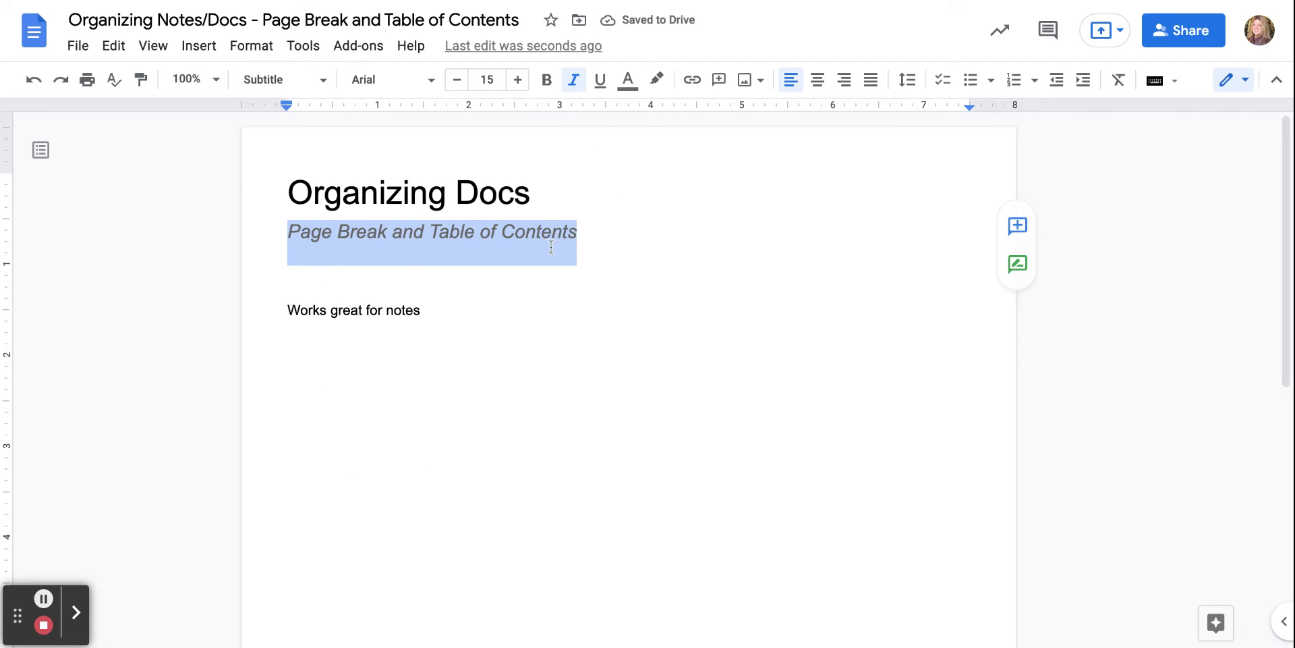
Center the title and subtitle lines on the page
{"action": "left_click", "coordinate": [602, 249]}
{"action": "left_click_drag", "start_coordinate": [601, 249], "coordinate": [280, 194]}
{"action": "left_click", "coordinate": [818, 80]}
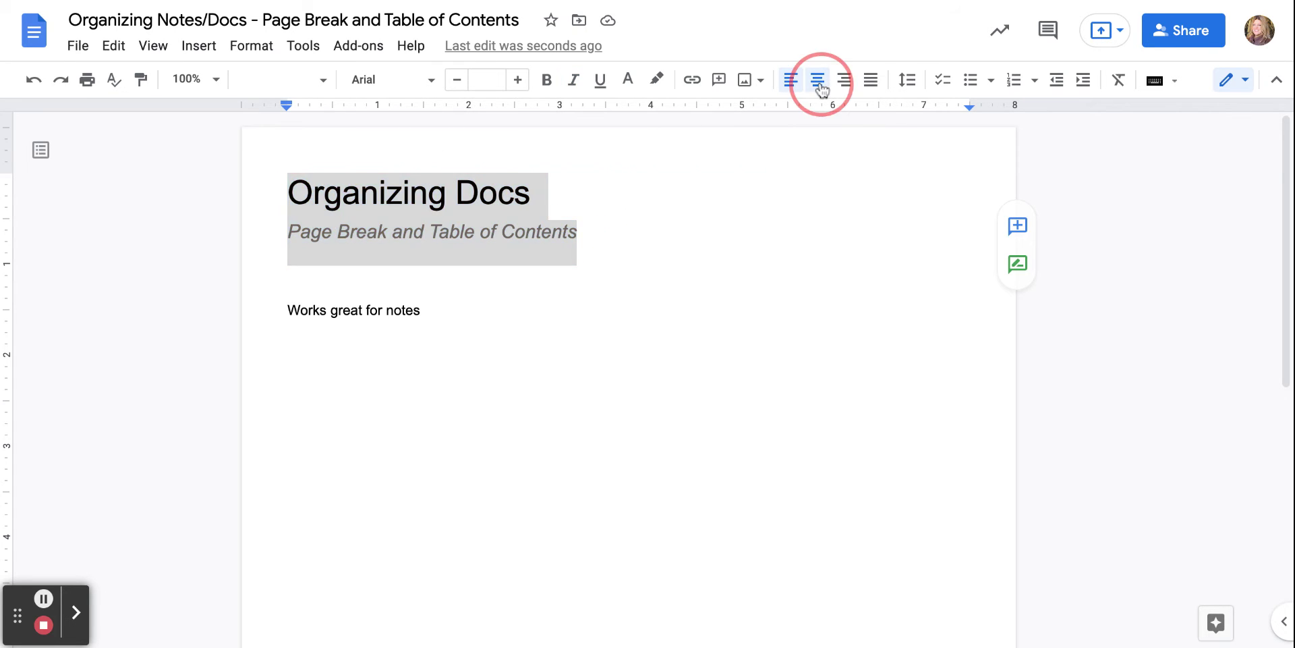
Insert a blank line above "Works great for notes" and turn that text into a bulleted list item
{"action": "left_click", "coordinate": [451, 318]}
{"action": "left_click", "coordinate": [280, 309]}
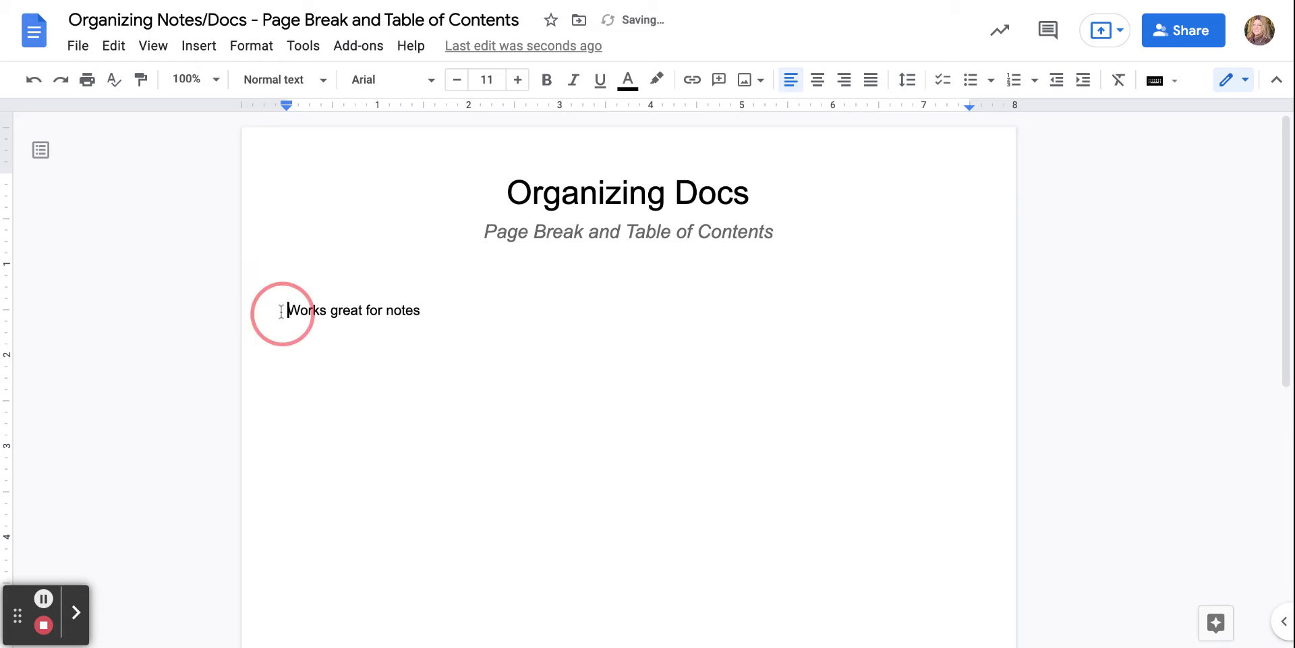
{"action": "key", "text": "Return"}
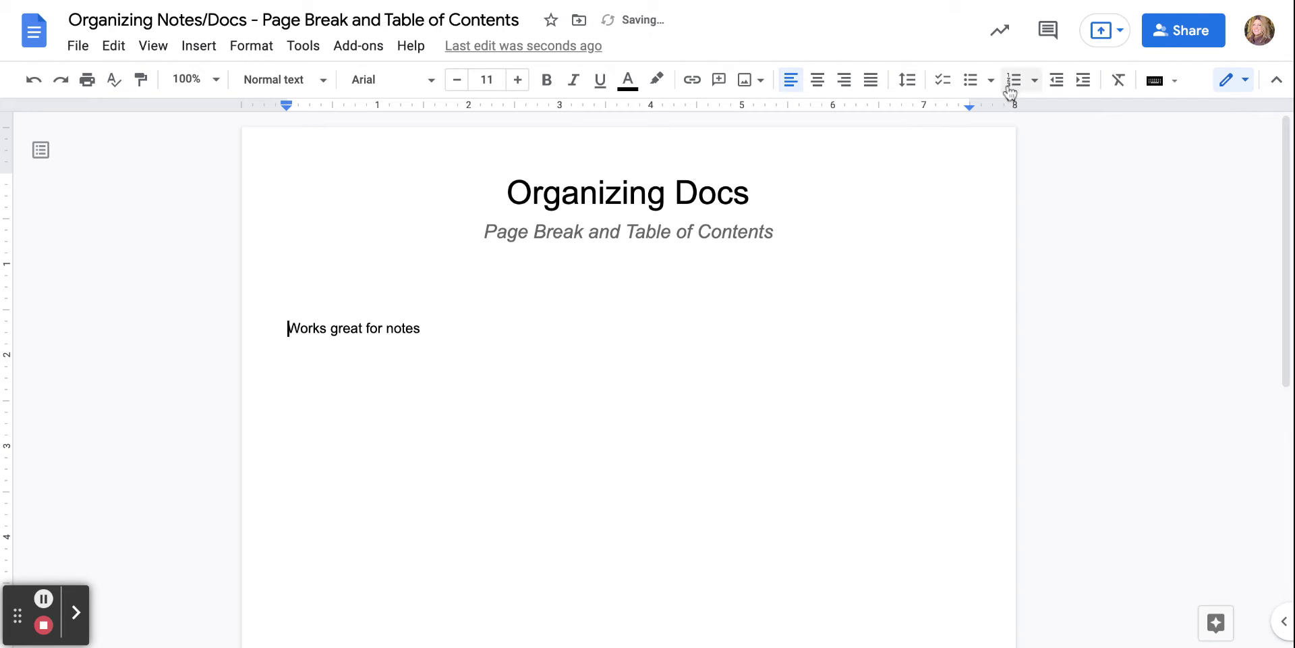
{"action": "left_click", "coordinate": [972, 83]}
{"action": "left_click", "coordinate": [543, 316]}
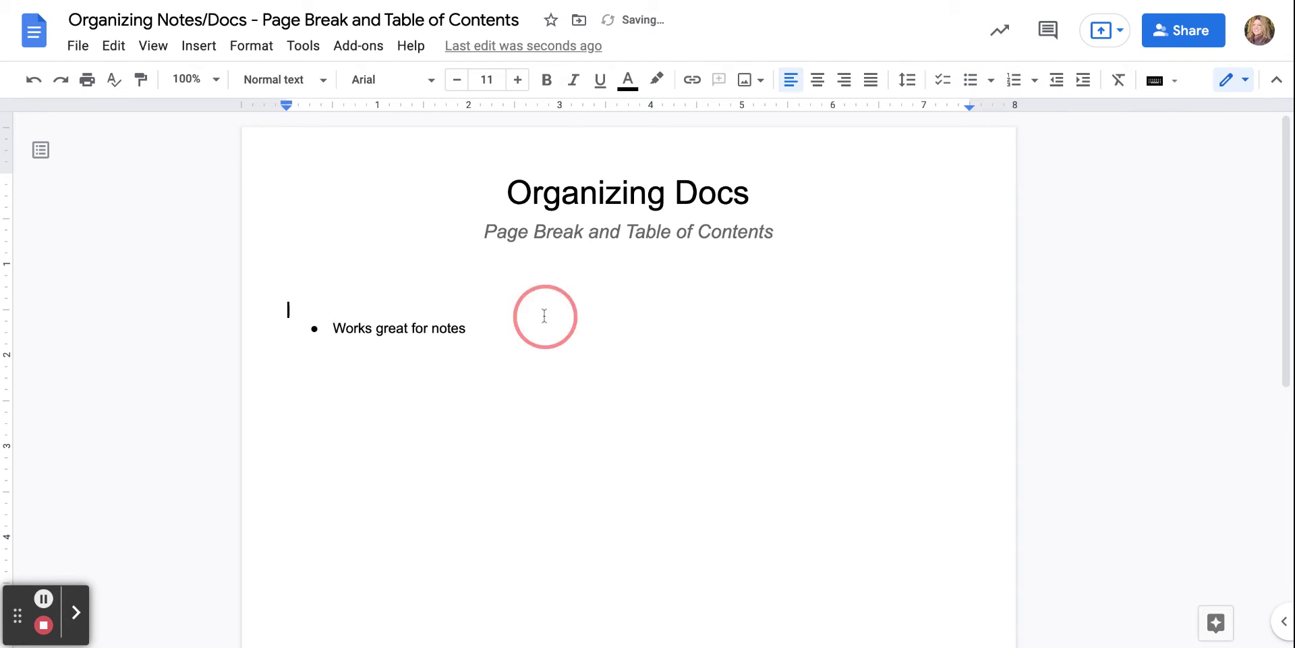
Add a second bullet reading "Easy" and an empty bullet after it
{"action": "left_click", "coordinate": [515, 343]}
{"action": "left_click", "coordinate": [504, 335]}
{"action": "key", "text": "Return"}
{"action": "type", "text": "Easy"}
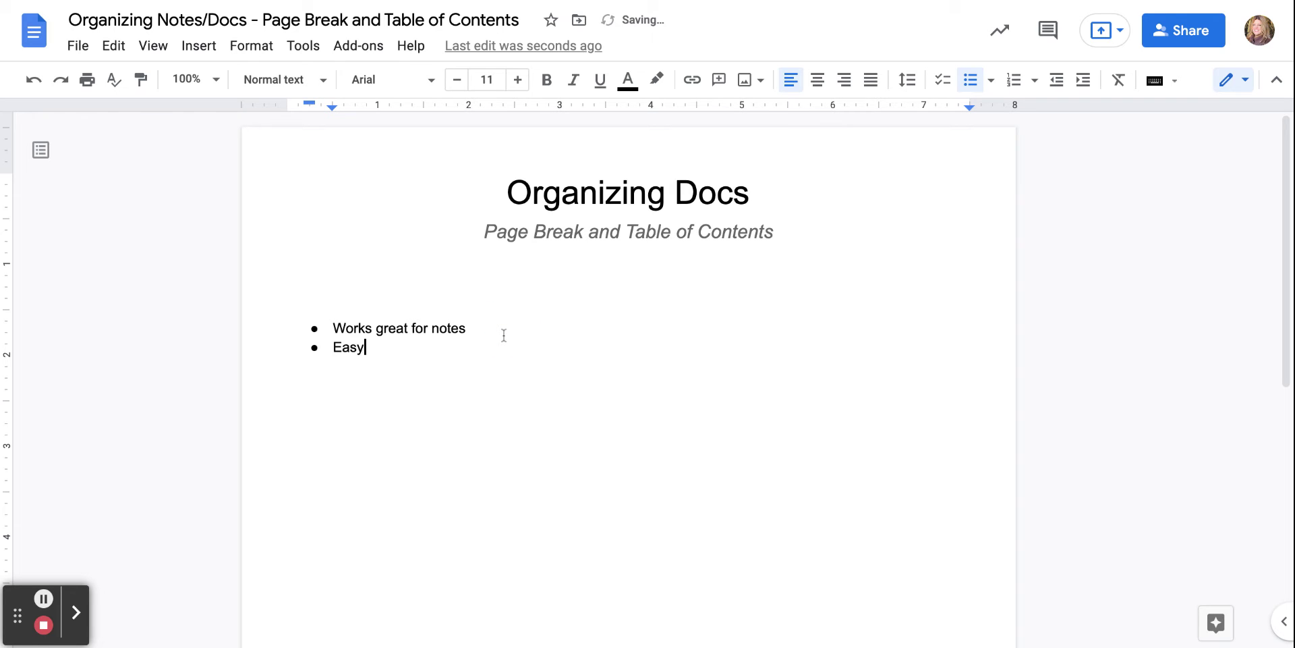
{"action": "key", "text": "Return"}
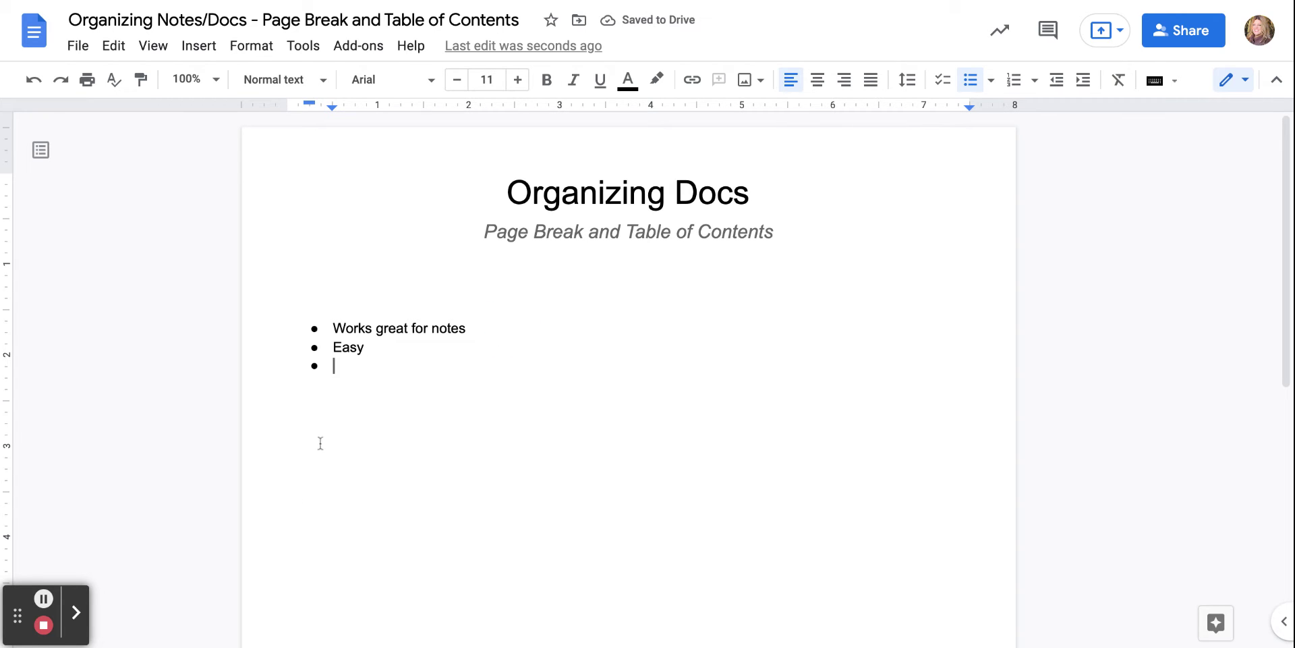
Add blank lines above the bulleted list and enter "Benefits" as its heading text
{"action": "left_click", "coordinate": [317, 309]}
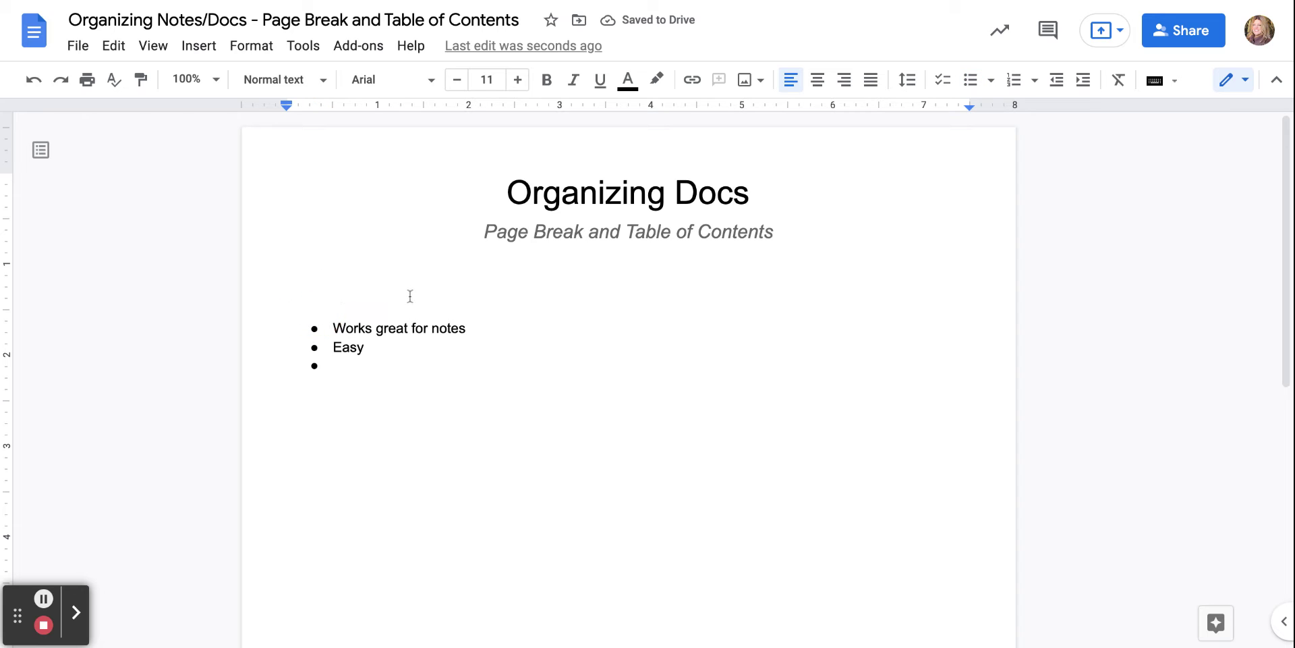
{"action": "key", "text": "Return"}
{"action": "key", "text": "Return"}
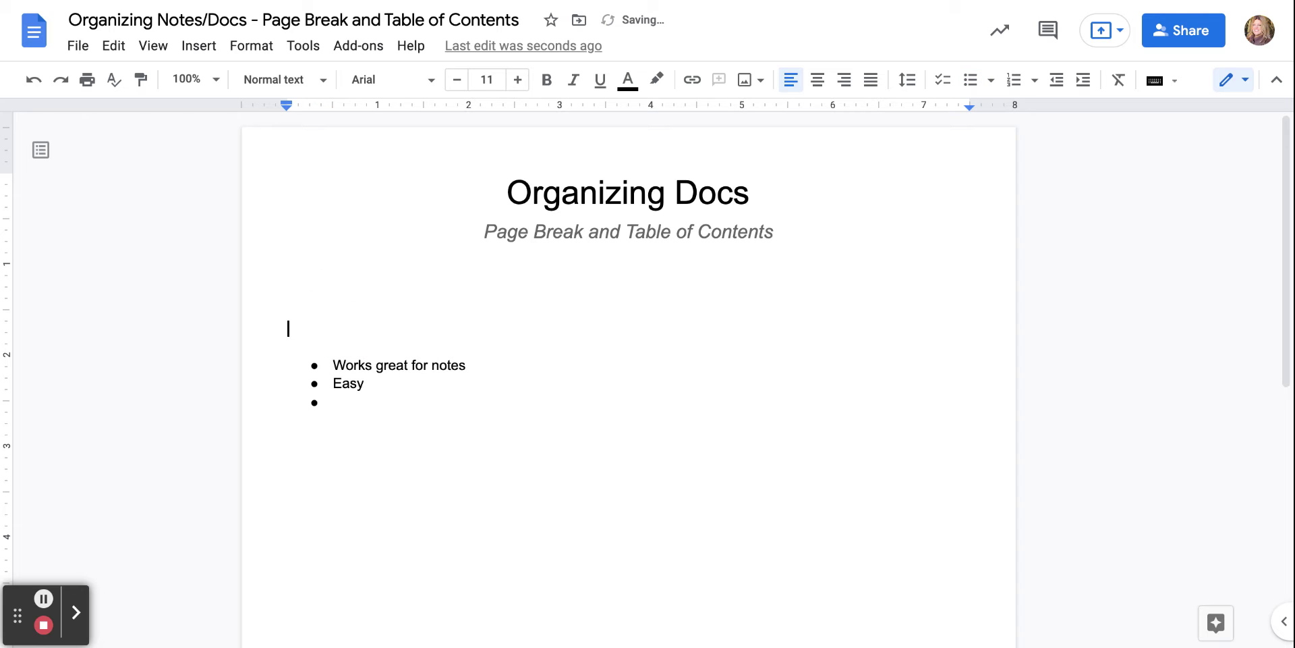
{"action": "type", "text": "Benefits"}
Apply the Heading 3 style to the "Benefits" line
{"action": "left_click_drag", "start_coordinate": [337, 328], "coordinate": [266, 327]}
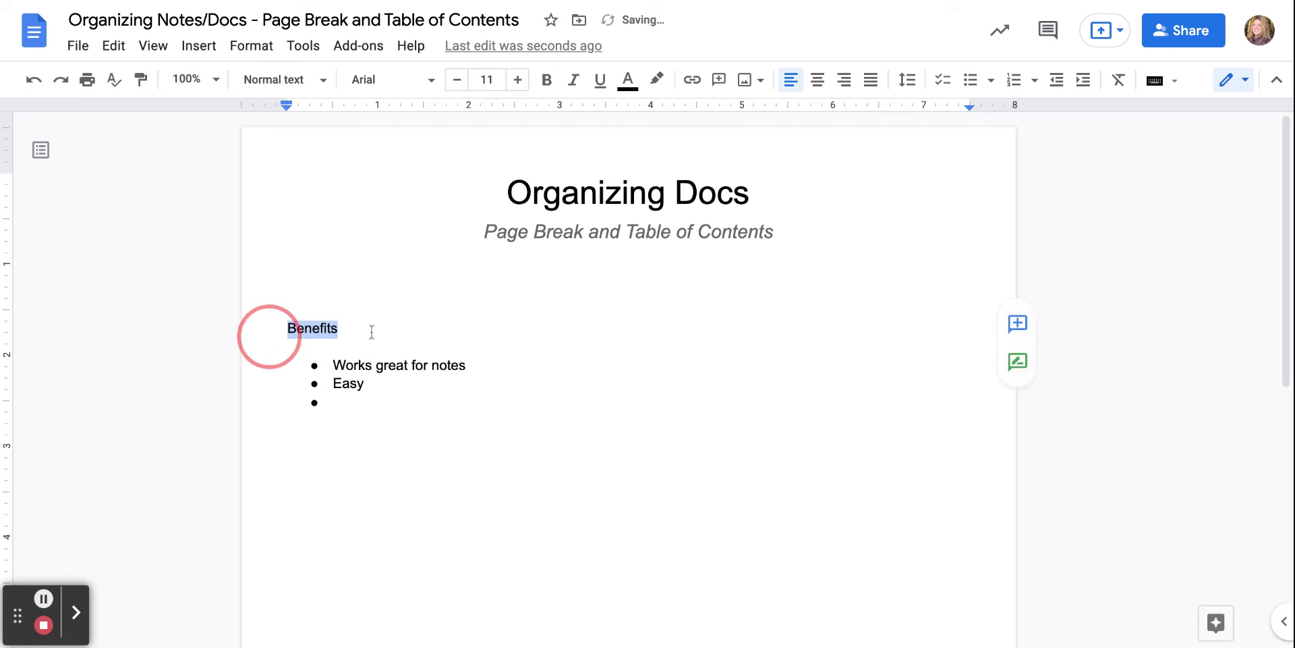
{"action": "left_click", "coordinate": [305, 81]}
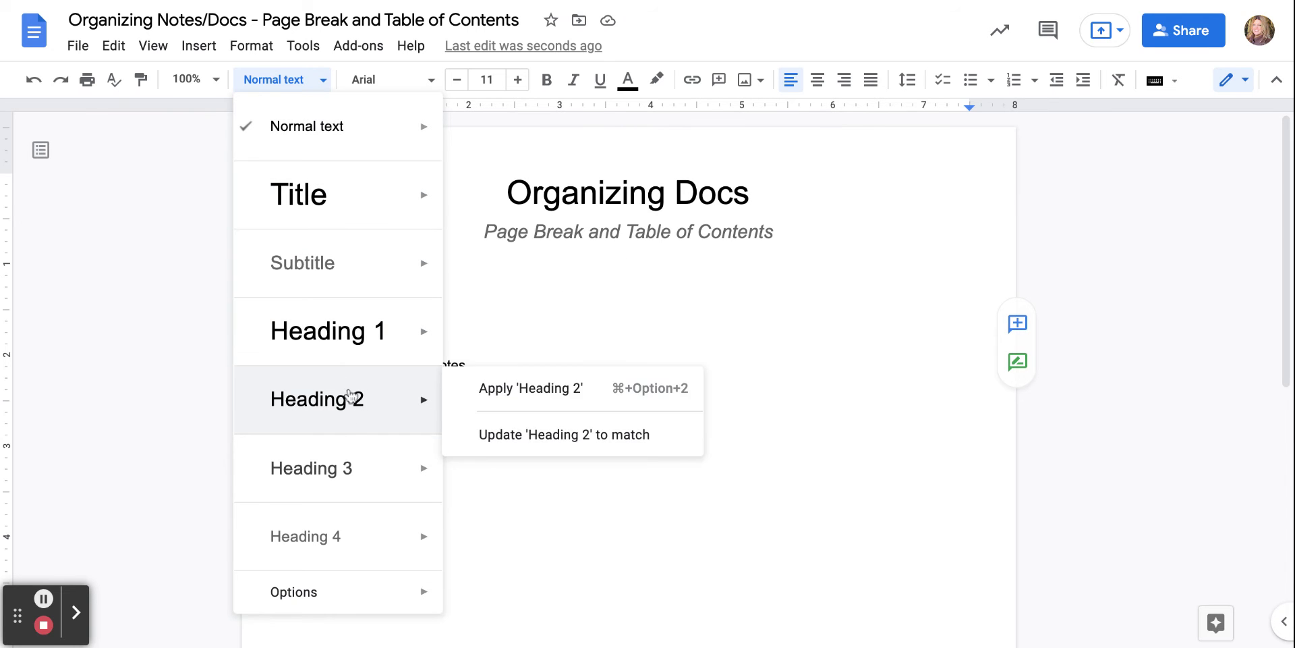
{"action": "mouse_move", "coordinate": [345, 463]}
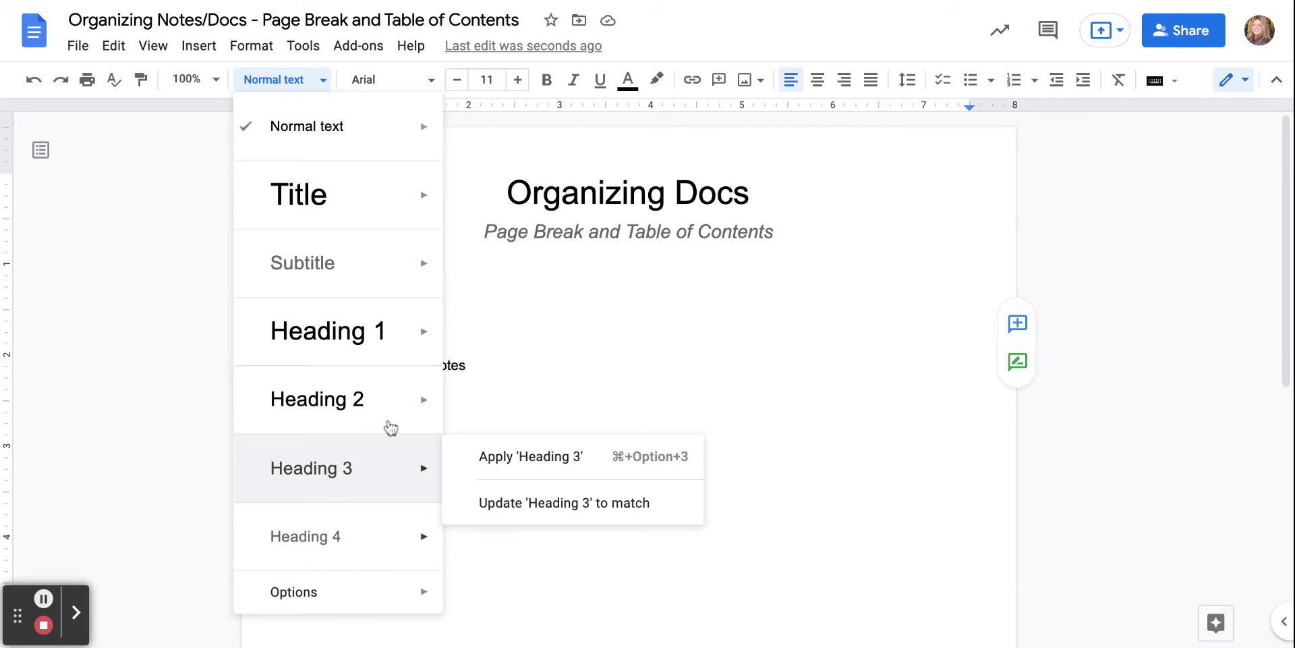
{"action": "left_click", "coordinate": [385, 480]}
Start a new line with "NE" below the bulleted list and replace the "Benefits" heading text with "Positives"
{"action": "left_click", "coordinate": [422, 448]}
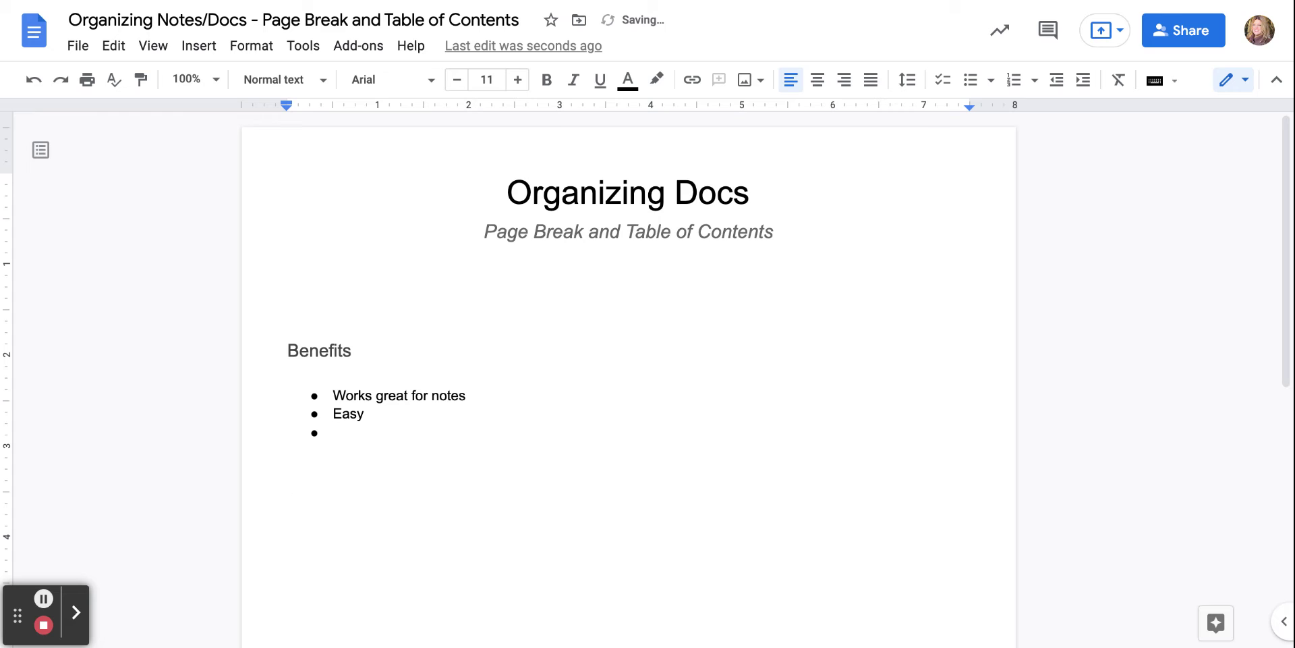
{"action": "type", "text": "NE"}
{"action": "left_click_drag", "start_coordinate": [362, 347], "coordinate": [287, 350]}
{"action": "type", "text": "P"}
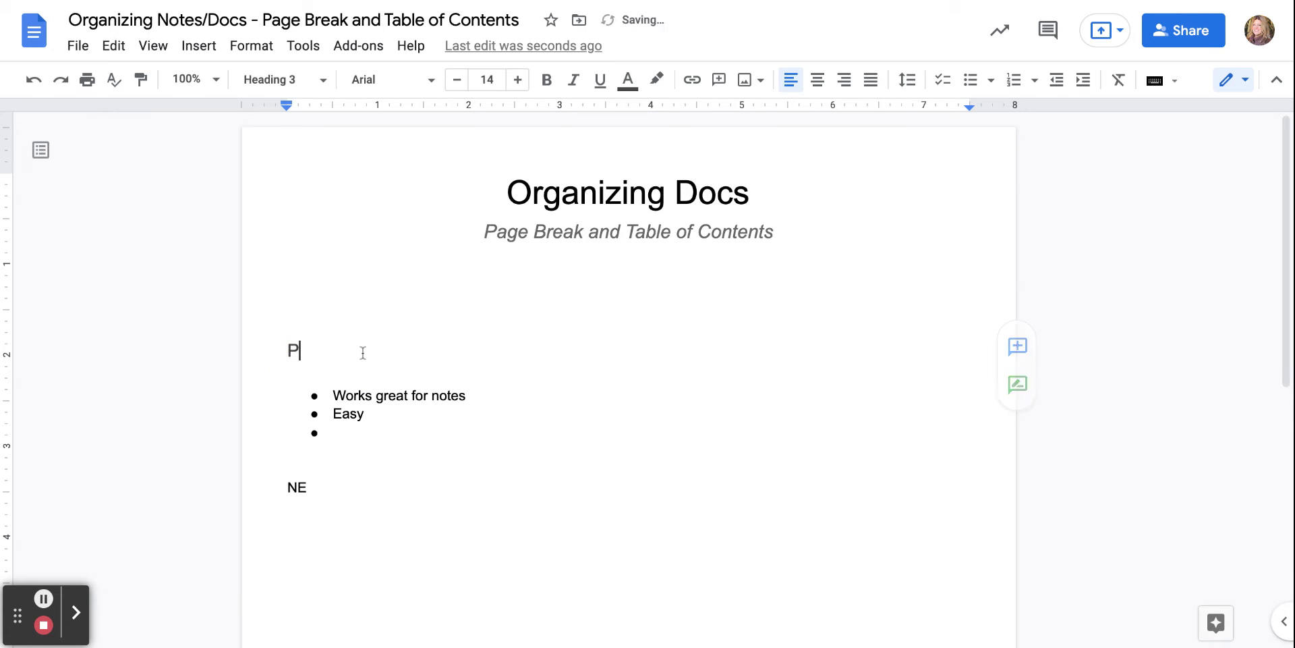
{"action": "type", "text": "ositives"}
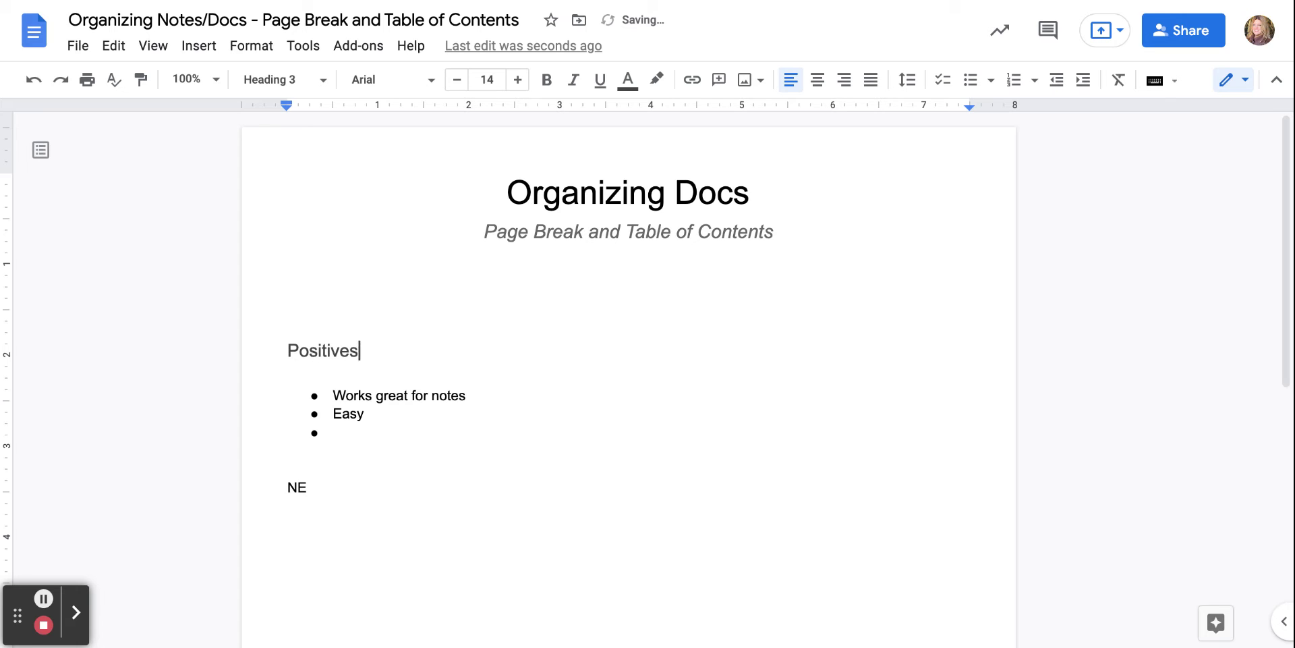
Replace "NE" with "Negatives" and add a bullet reading "None!" beneath it
{"action": "double_click", "coordinate": [328, 485]}
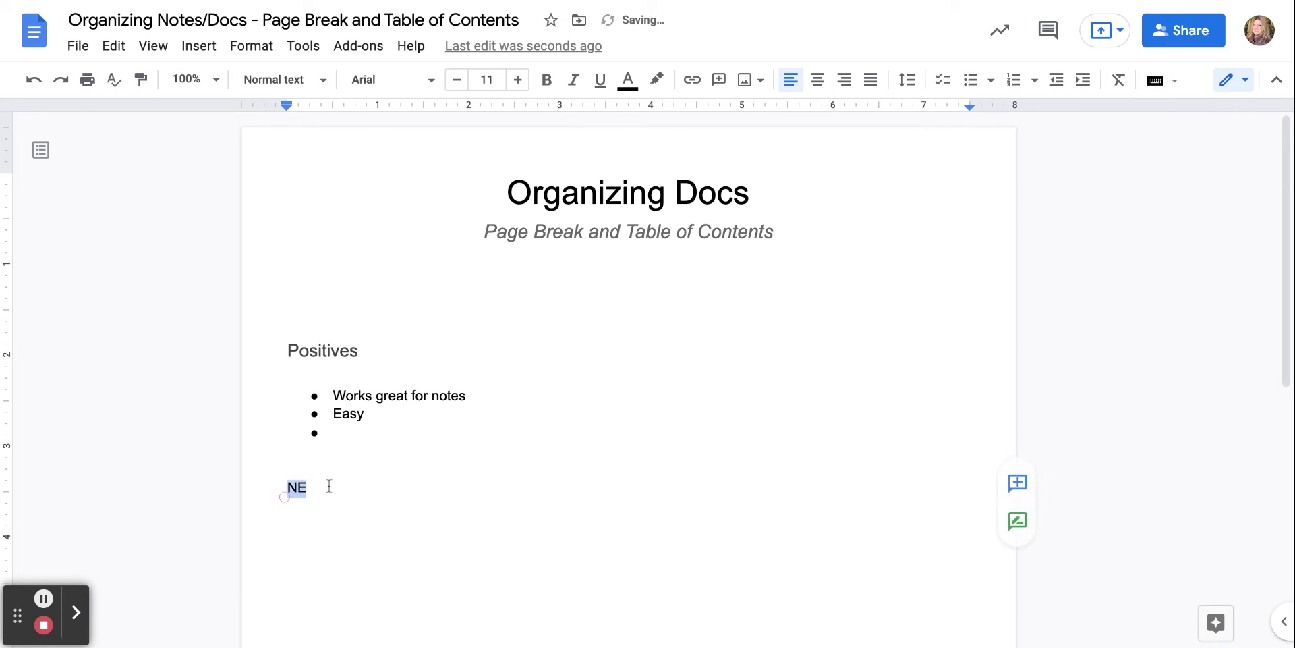
{"action": "type", "text": "Negatives"}
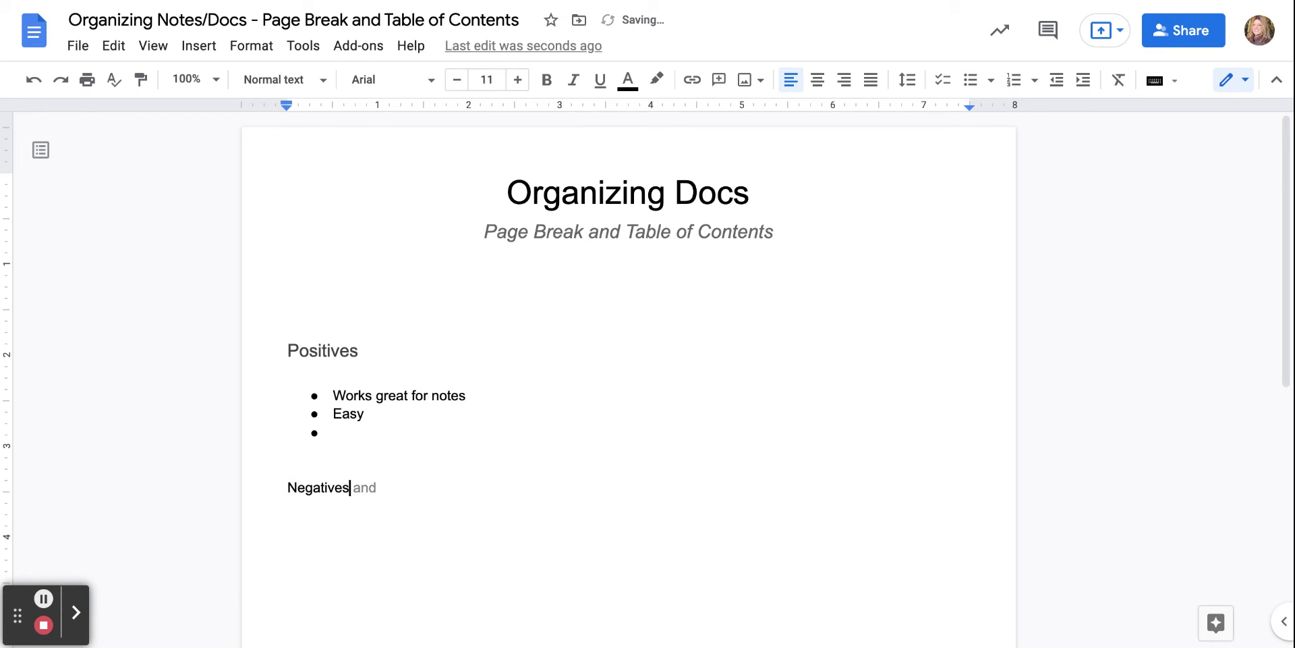
{"action": "key", "text": "Return"}
{"action": "left_click", "coordinate": [971, 79]}
{"action": "type", "text": "None"}
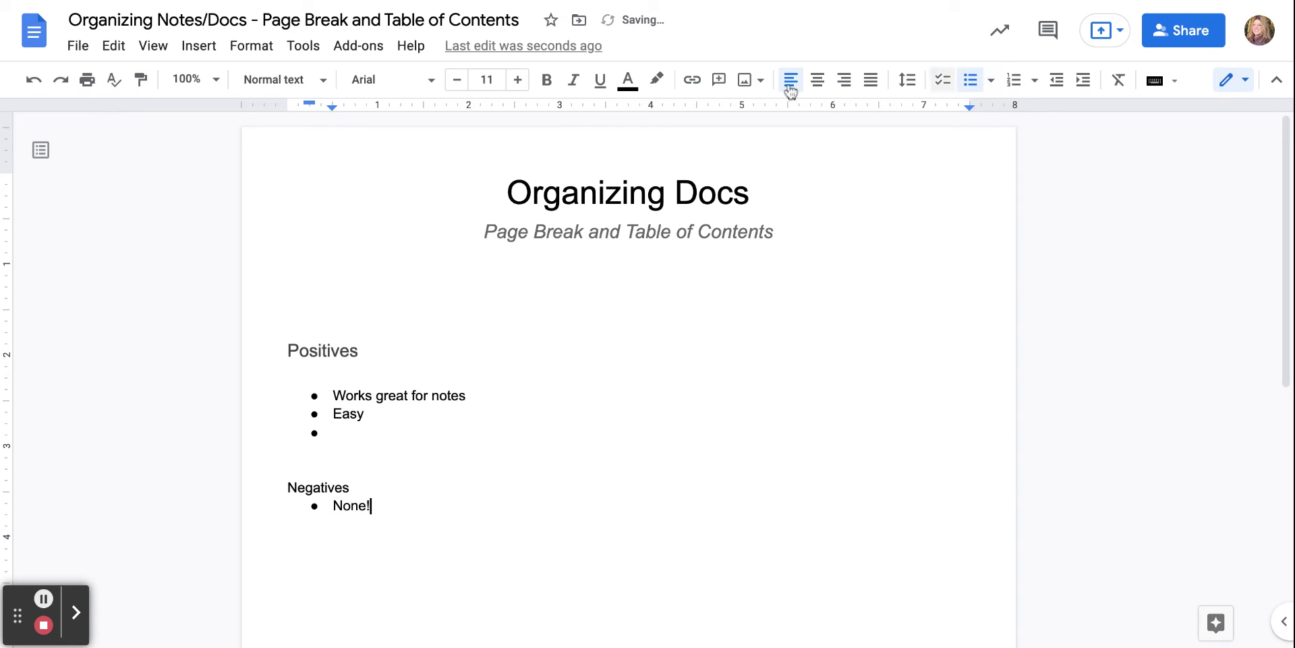
{"action": "type", "text": "!"}
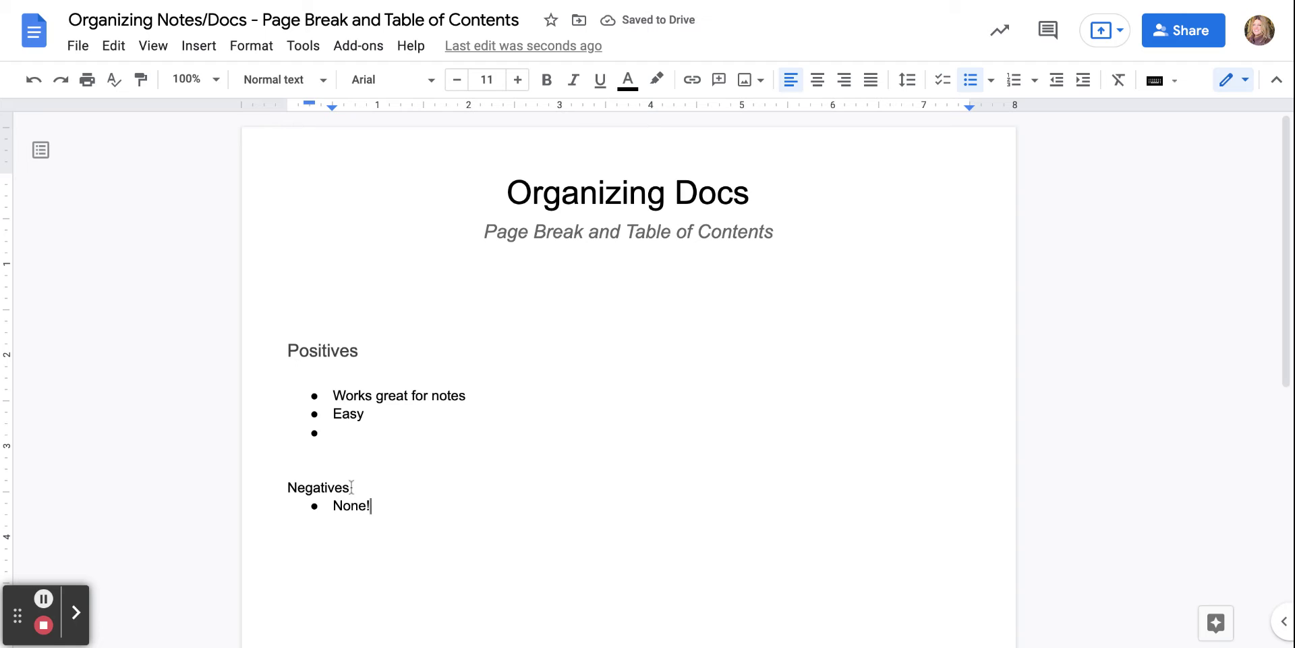
Apply the Heading 3 style to the "Negatives" line
{"action": "double_click", "coordinate": [312, 487]}
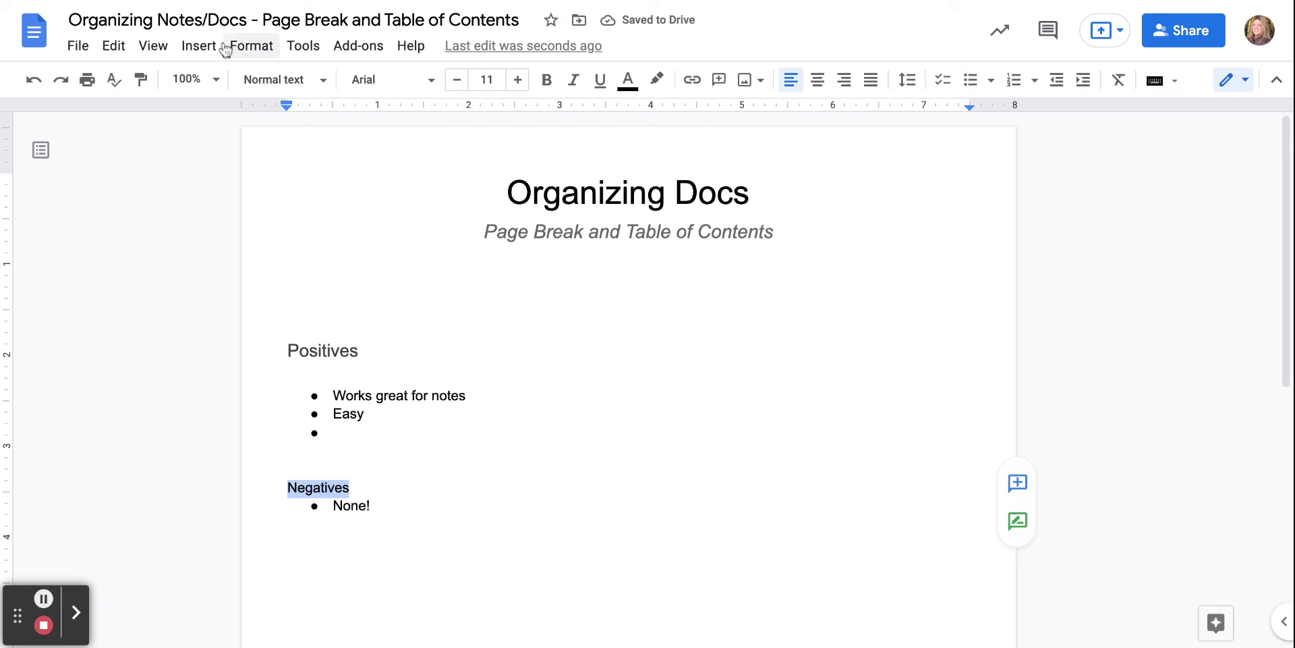
{"action": "left_click", "coordinate": [283, 79]}
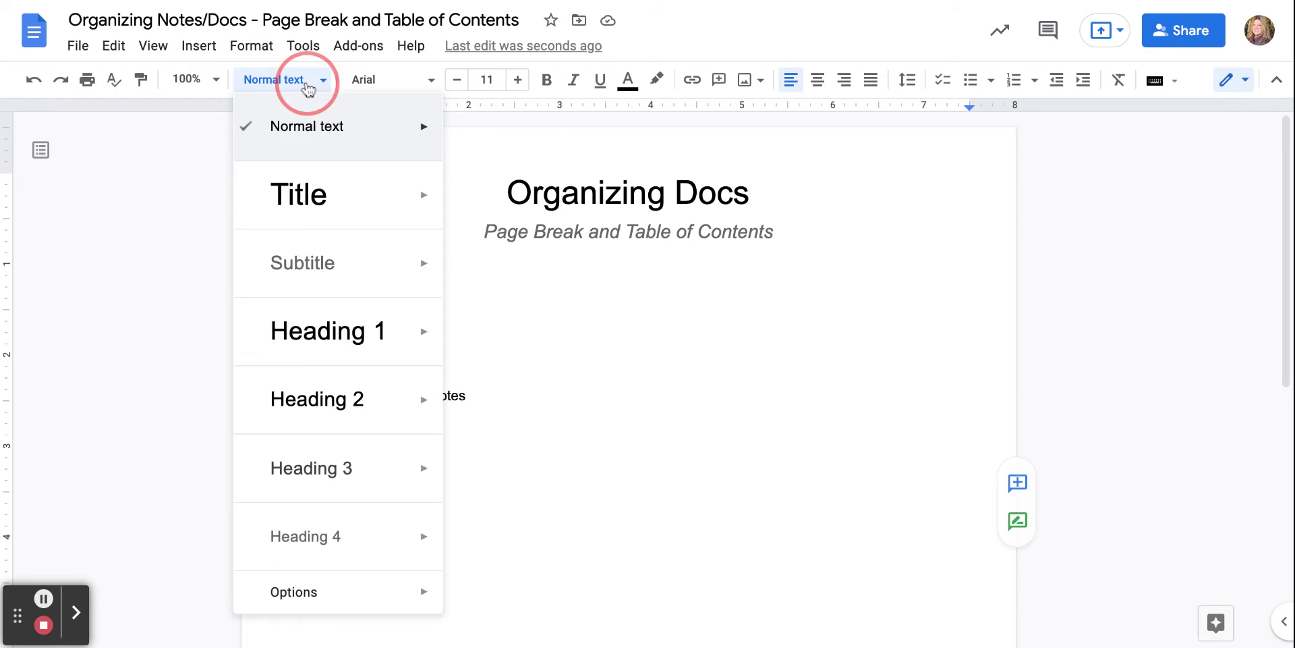
{"action": "left_click", "coordinate": [362, 470]}
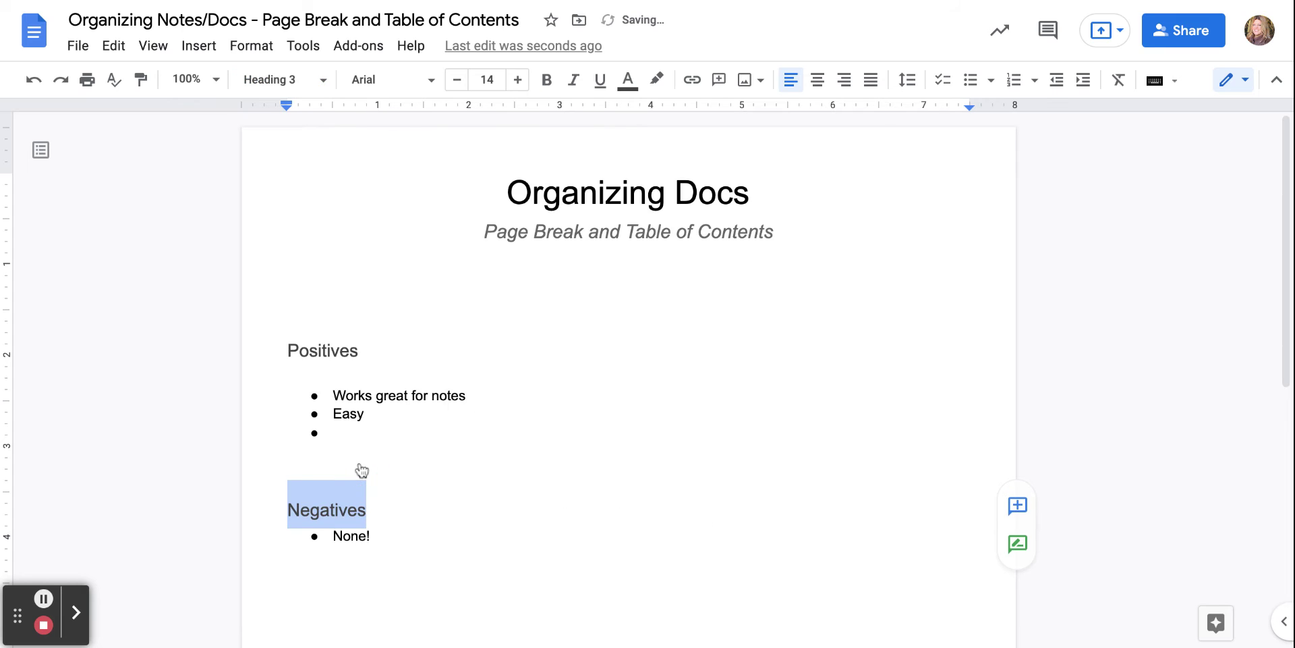
{"action": "left_click", "coordinate": [384, 508]}
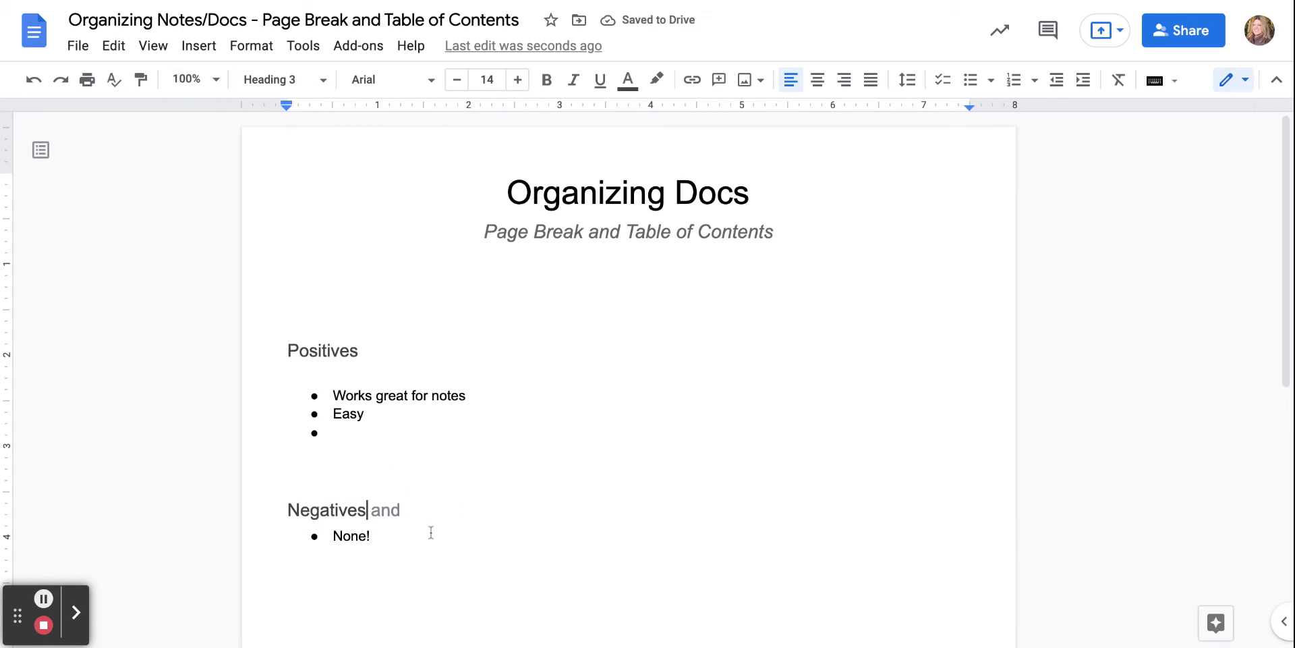
{"action": "left_click", "coordinate": [405, 560]}
{"action": "left_click_drag", "start_coordinate": [370, 514], "coordinate": [288, 510]}
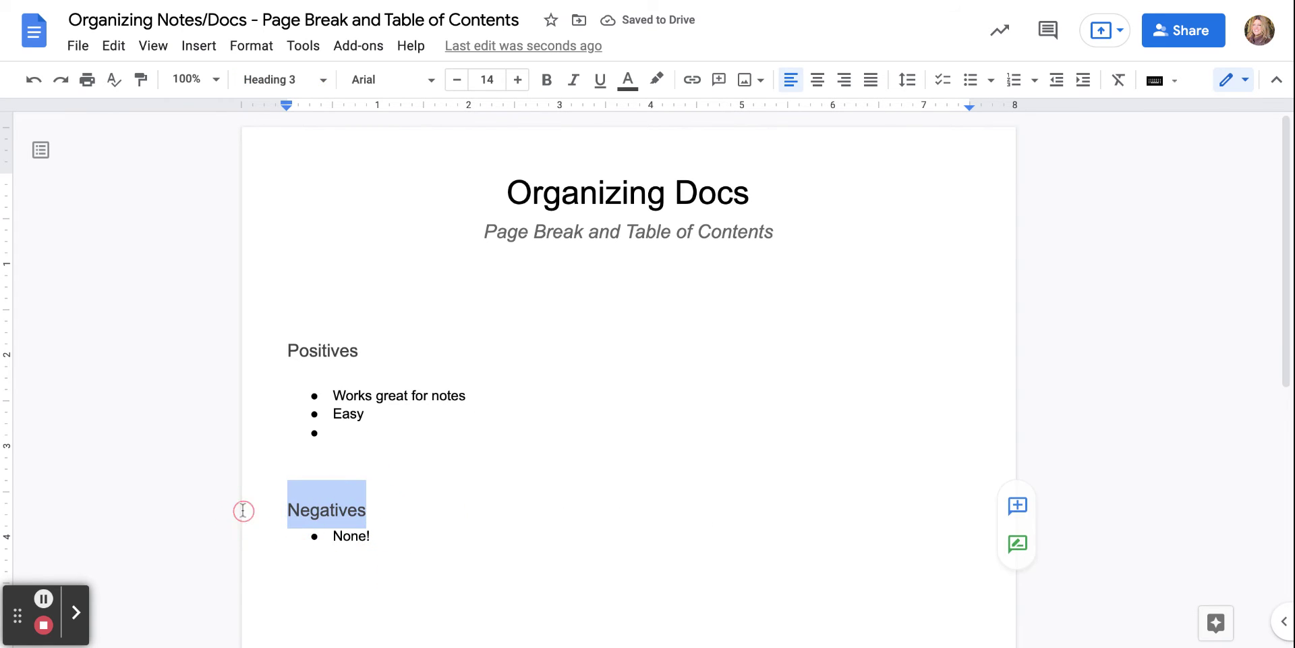
{"action": "mouse_move", "coordinate": [365, 349]}
{"action": "left_mouse_down"}
{"action": "mouse_move", "coordinate": [308, 350]}
{"action": "mouse_move", "coordinate": [365, 350]}
{"action": "left_mouse_up"}
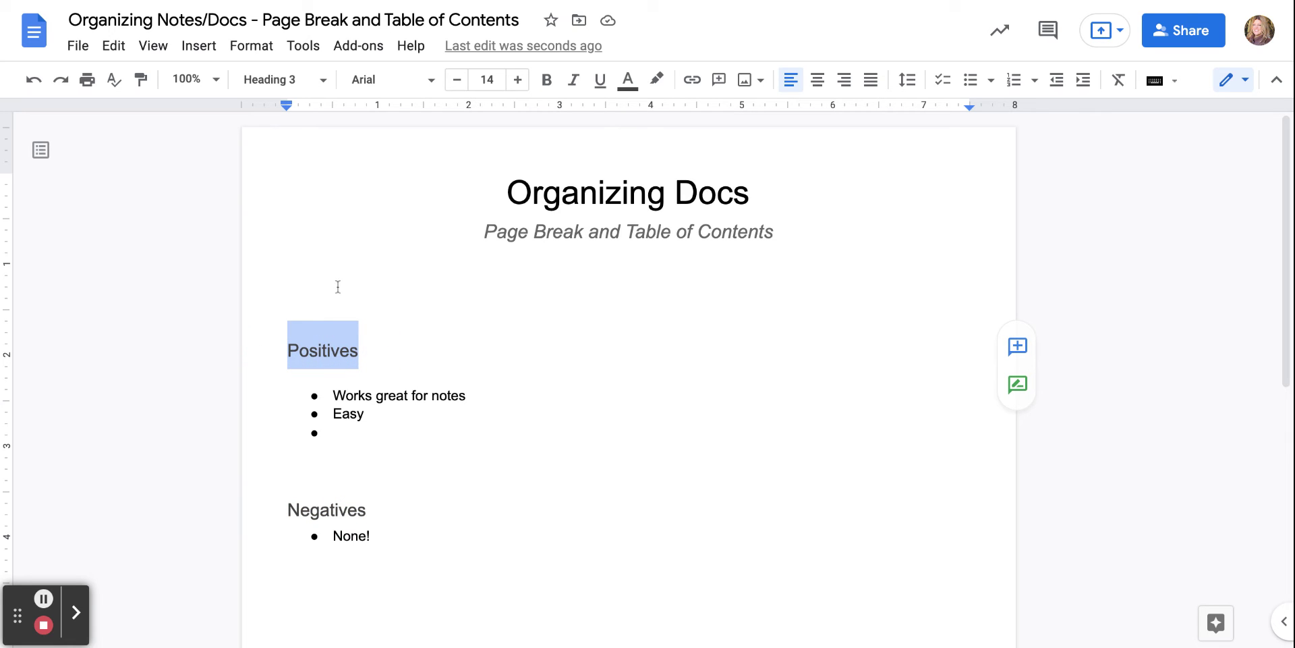
{"action": "left_click", "coordinate": [308, 506]}
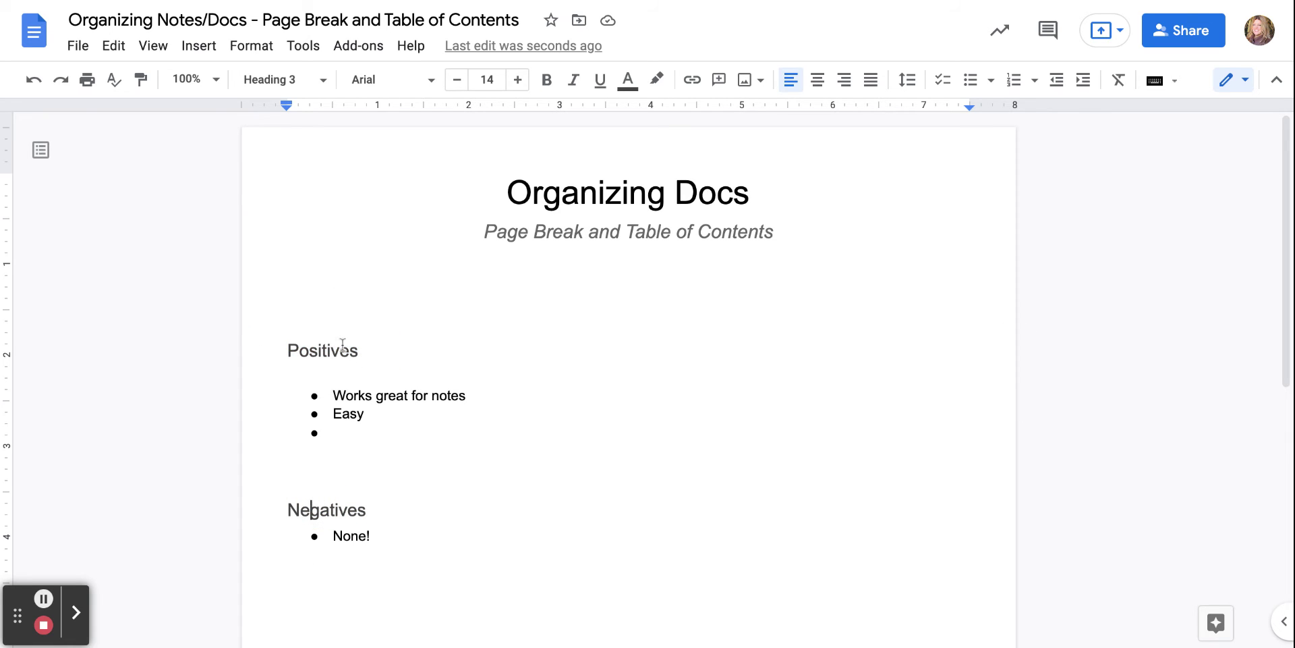
Add a blank line below the subtitle and insert a table of contents with blue links above the "Positives" heading
{"action": "left_click", "coordinate": [313, 297]}
{"action": "key", "text": "Return"}
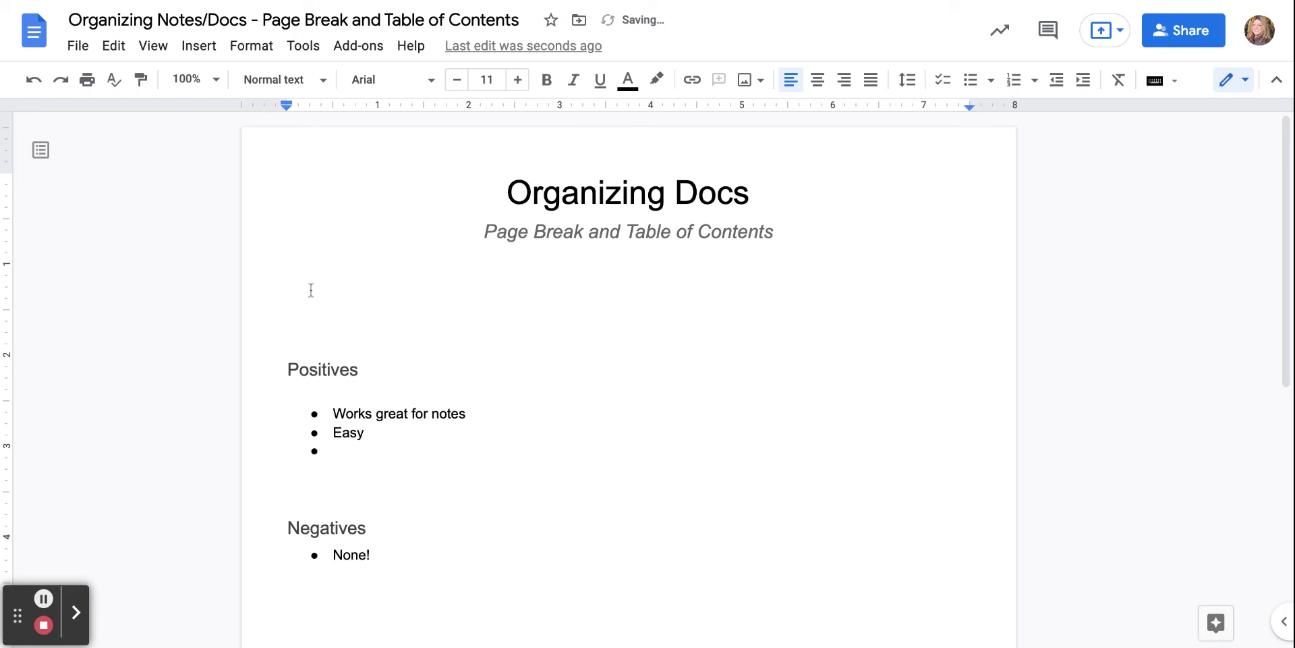
{"action": "left_click", "coordinate": [204, 54]}
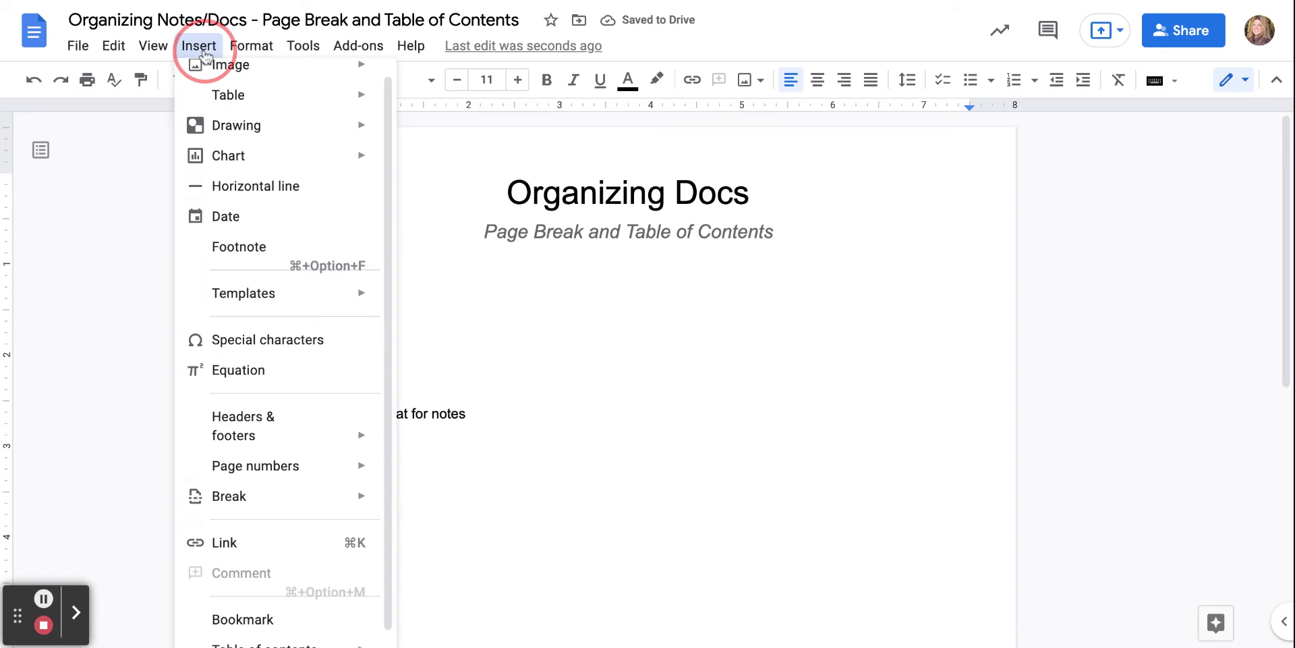
{"action": "mouse_move", "coordinate": [333, 639]}
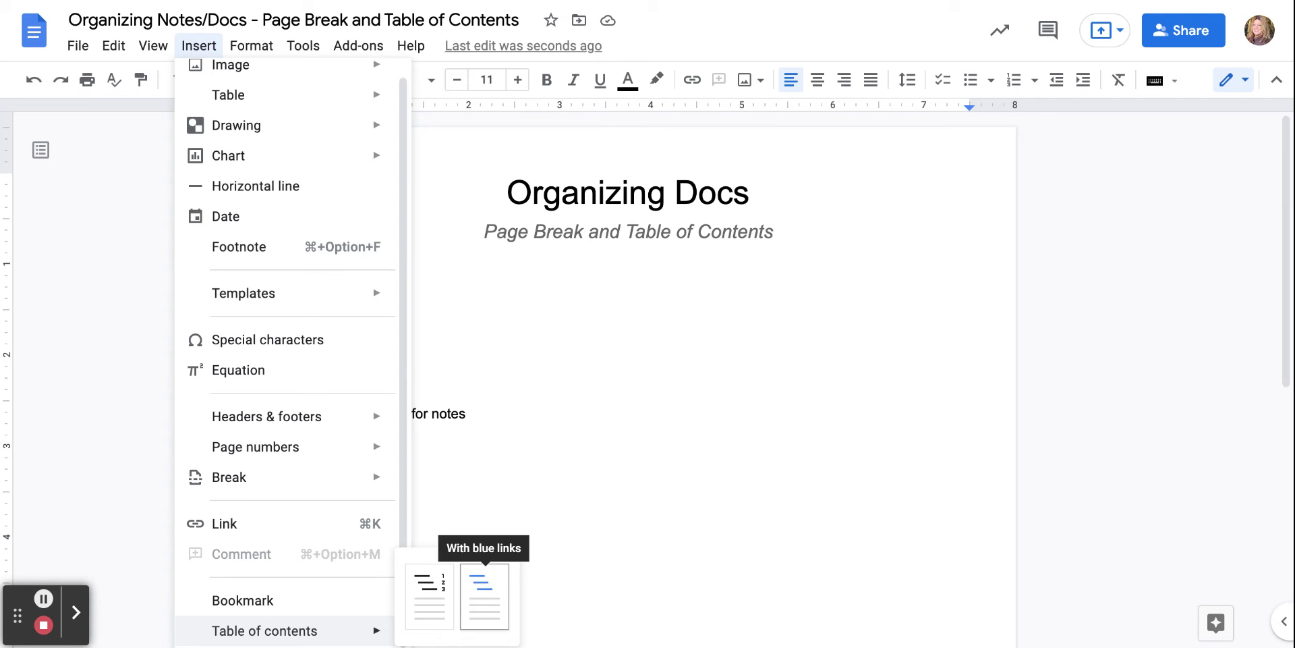
{"action": "left_click", "coordinate": [480, 596]}
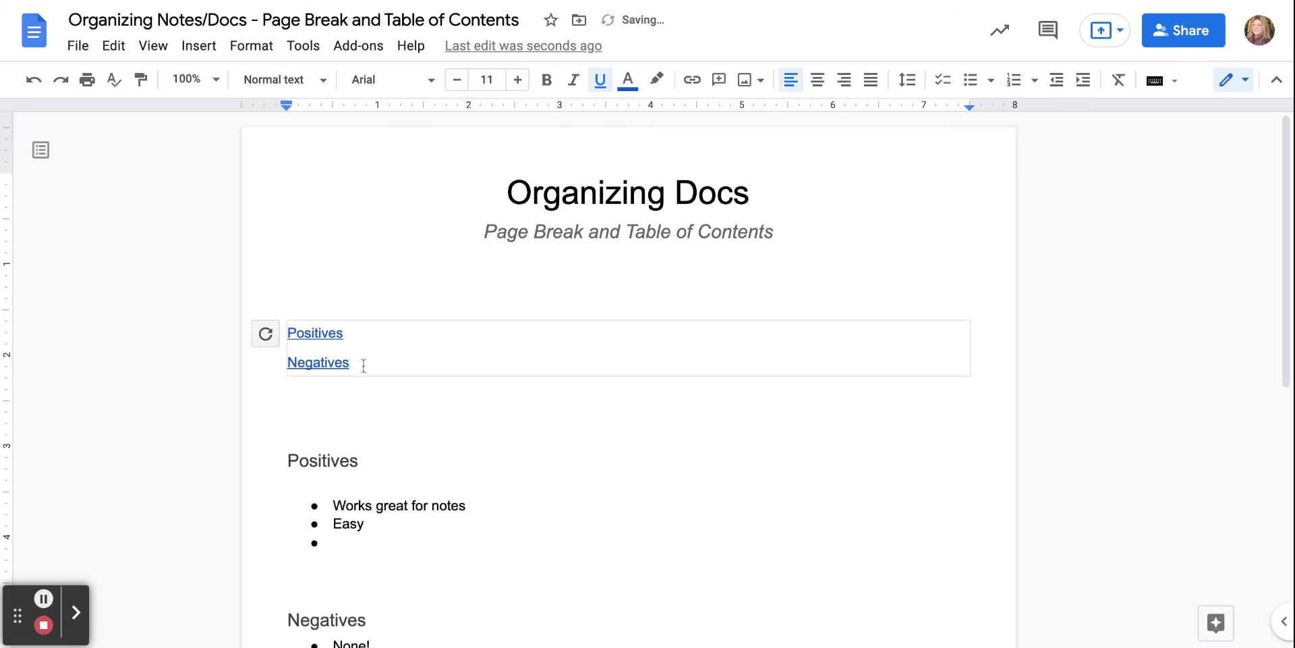
Follow the "Negatives" link and the "Positives" link in the table of contents to their headings
{"action": "left_click", "coordinate": [326, 365]}
{"action": "left_click", "coordinate": [345, 389]}
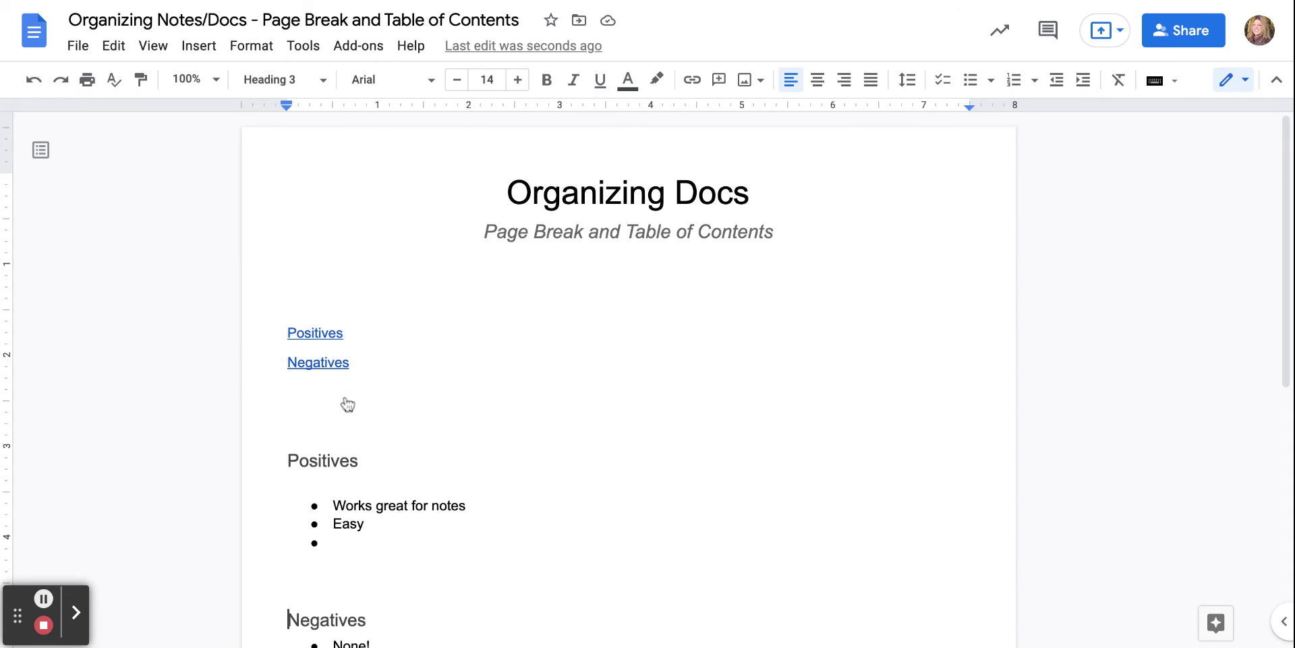
{"action": "left_click", "coordinate": [321, 334]}
{"action": "left_click", "coordinate": [356, 362]}
Add a "Neutrals" line below the Negatives list and apply the Heading 3 style to it
{"action": "scroll", "coordinate": [416, 437], "scroll_direction": "down", "scroll_amount": 3}
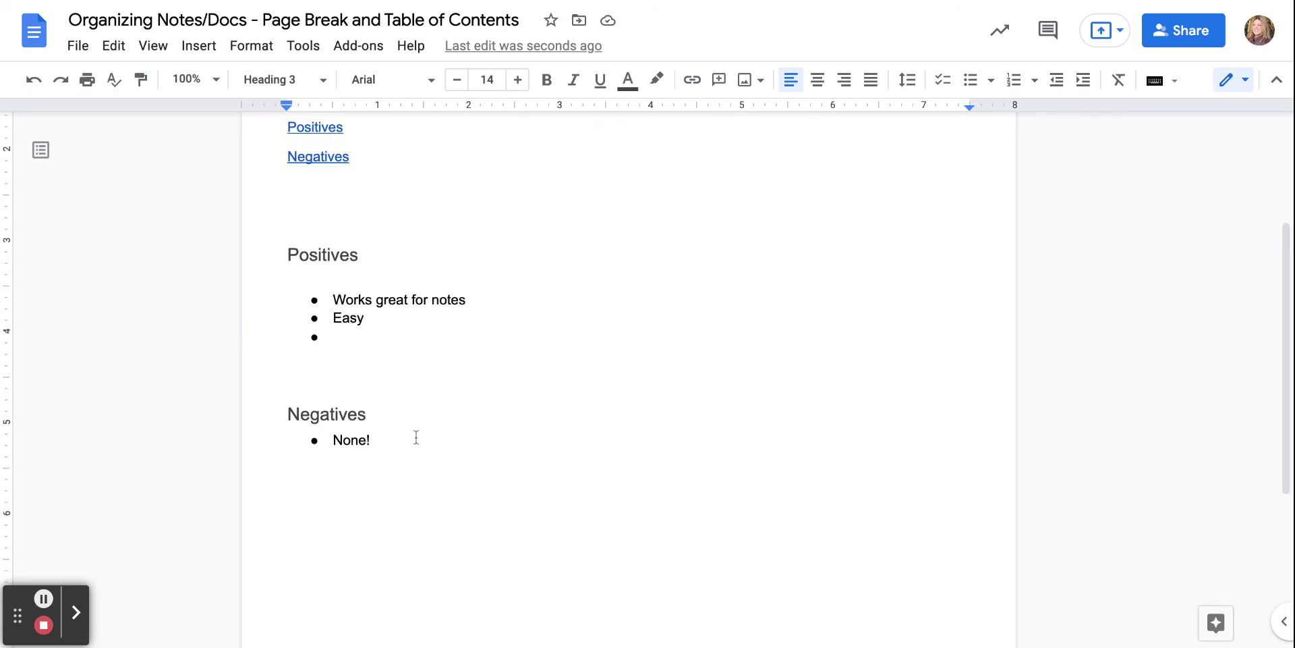
{"action": "scroll", "coordinate": [416, 437], "scroll_direction": "down", "scroll_amount": 1}
{"action": "left_click", "coordinate": [419, 464]}
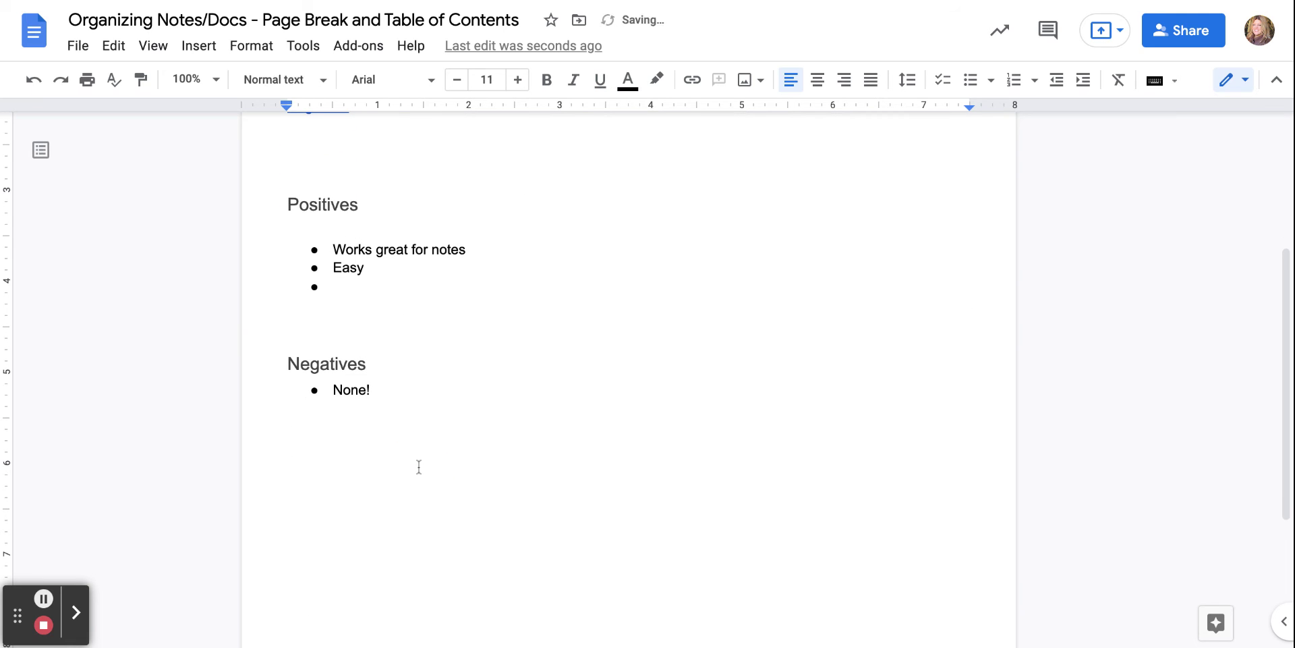
{"action": "type", "text": "Neutrals"}
{"action": "left_click_drag", "start_coordinate": [342, 456], "coordinate": [254, 457]}
{"action": "left_click", "coordinate": [273, 80]}
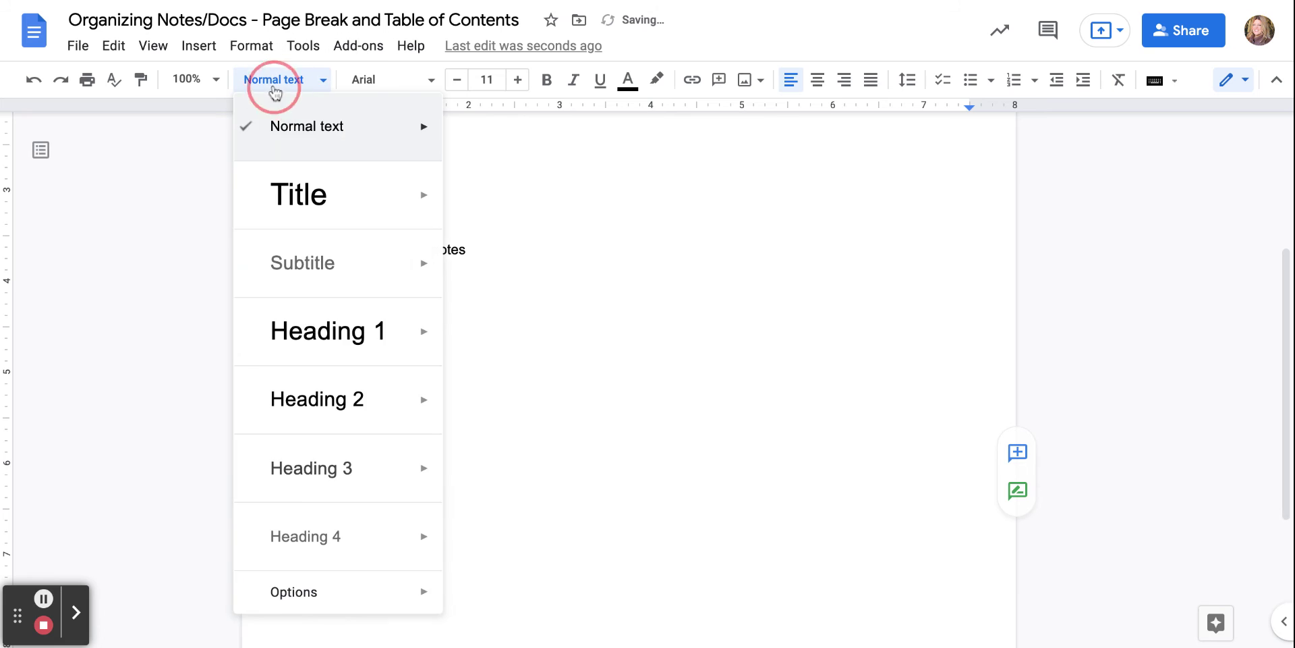
{"action": "left_click", "coordinate": [309, 469]}
Add a bullet reading "Meh?" on a new line beneath the "Neutrals" heading
{"action": "scroll", "coordinate": [421, 493], "scroll_direction": "up", "scroll_amount": 1}
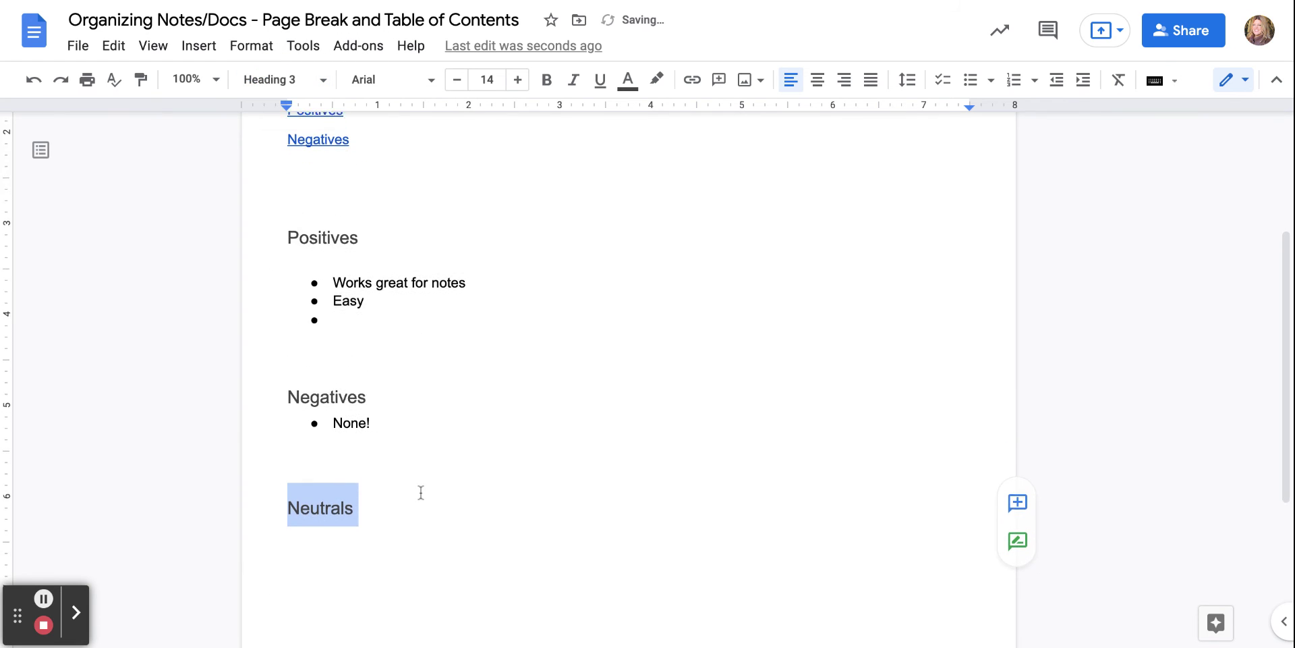
{"action": "left_click", "coordinate": [394, 506]}
{"action": "key", "text": "Return"}
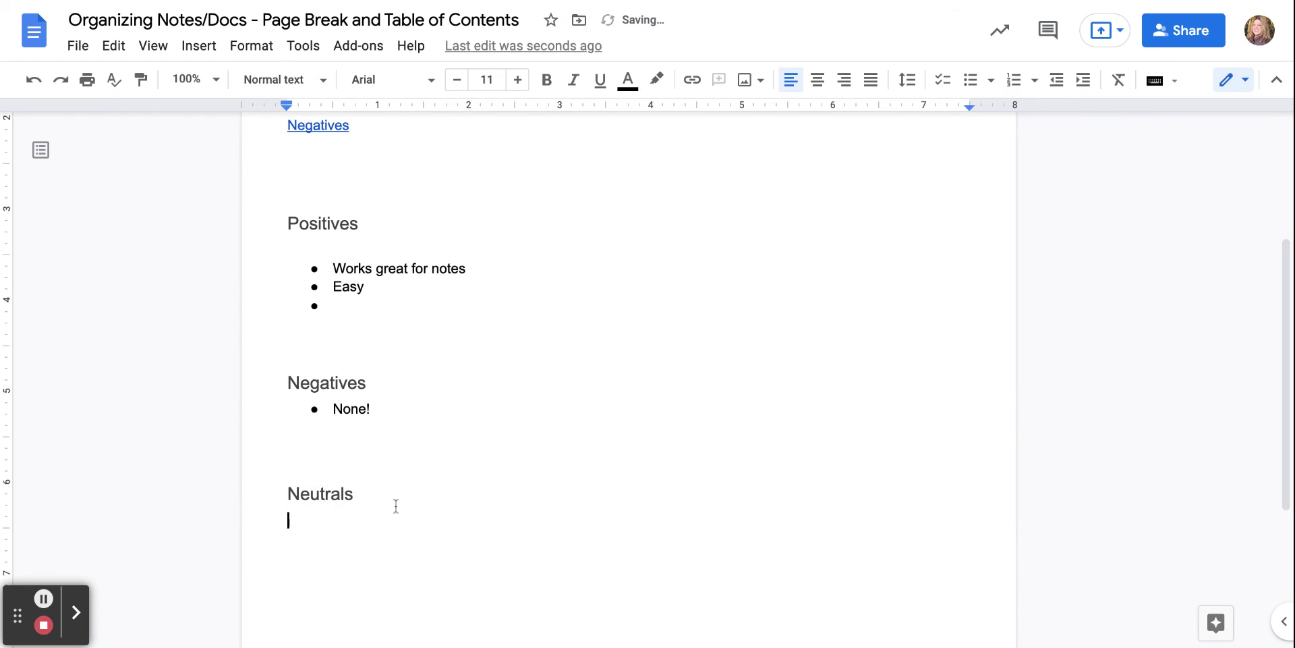
{"action": "left_click", "coordinate": [972, 88]}
{"action": "type", "text": "Meh?"}
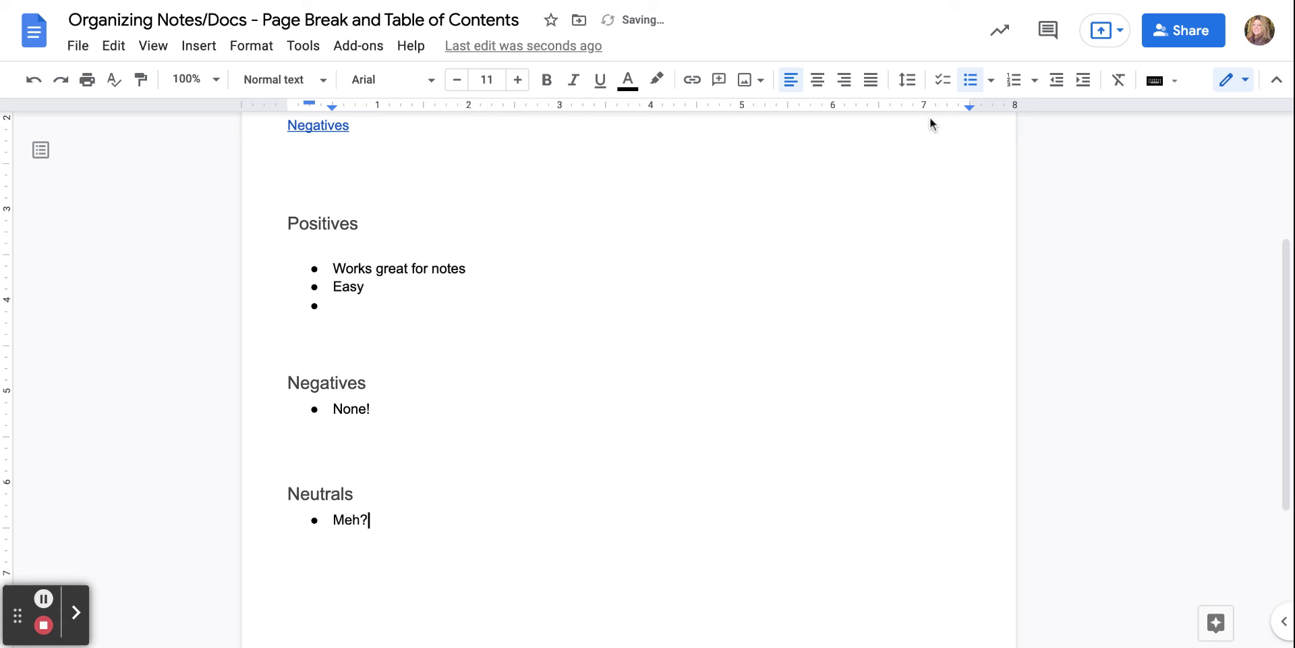
Update the table of contents to include the new heading
{"action": "scroll", "coordinate": [517, 396], "scroll_direction": "up", "scroll_amount": 3}
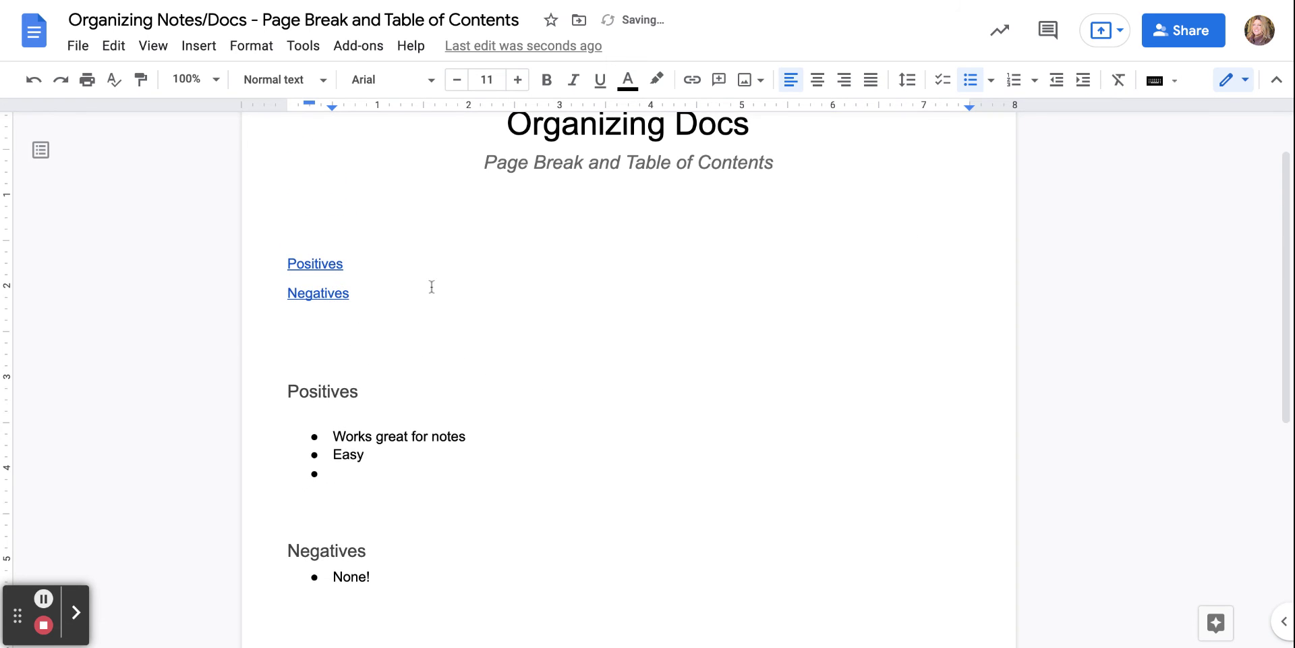
{"action": "left_click", "coordinate": [341, 278]}
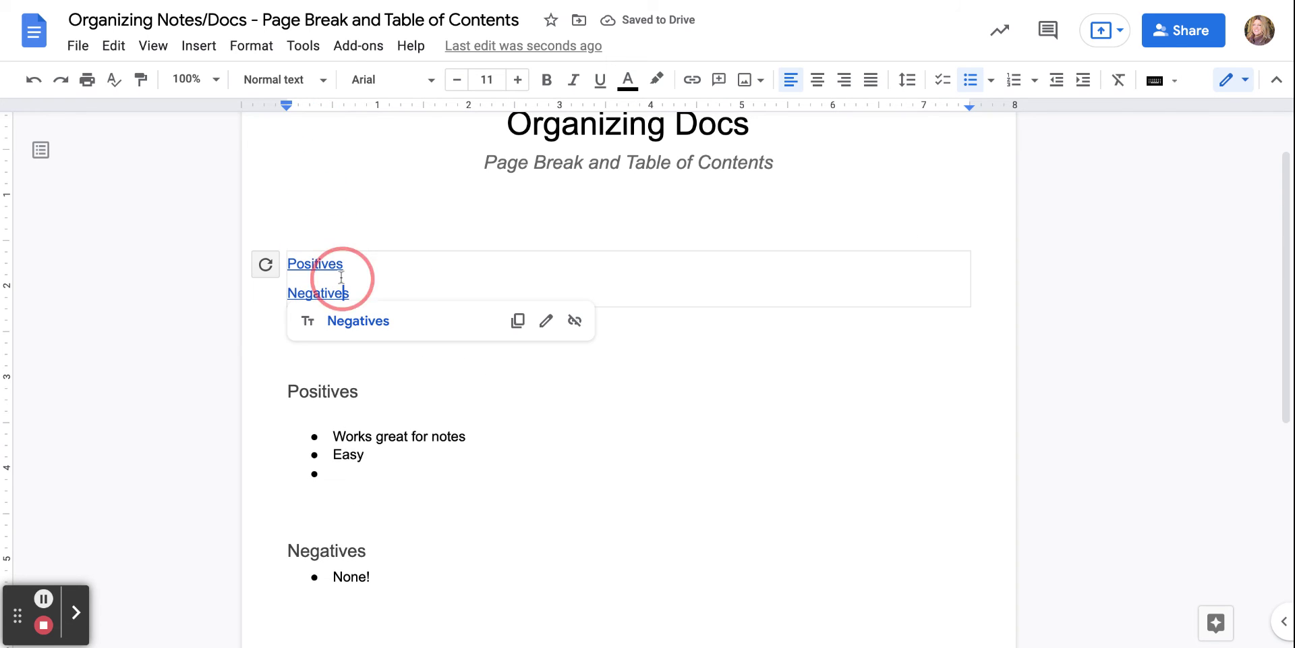
{"action": "left_click", "coordinate": [265, 266]}
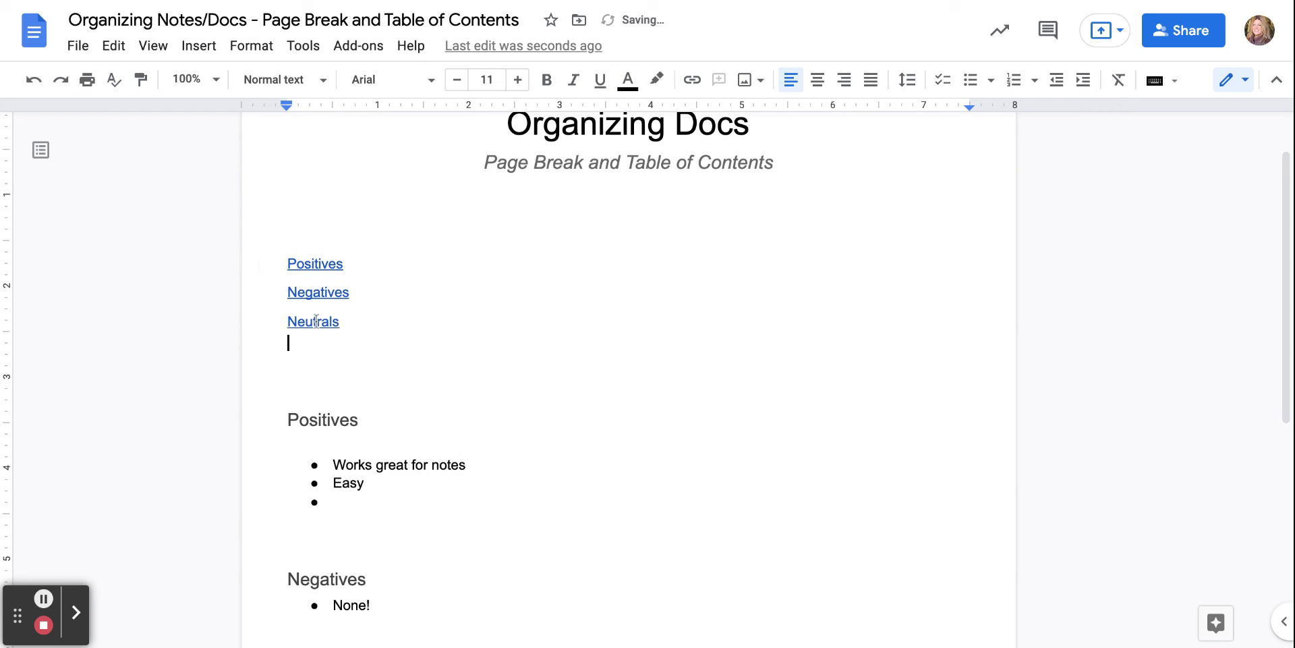
Follow the "Neutrals" link and the "Positives" link in the updated table of contents to their headings
{"action": "left_click", "coordinate": [317, 321]}
{"action": "left_click", "coordinate": [340, 357]}
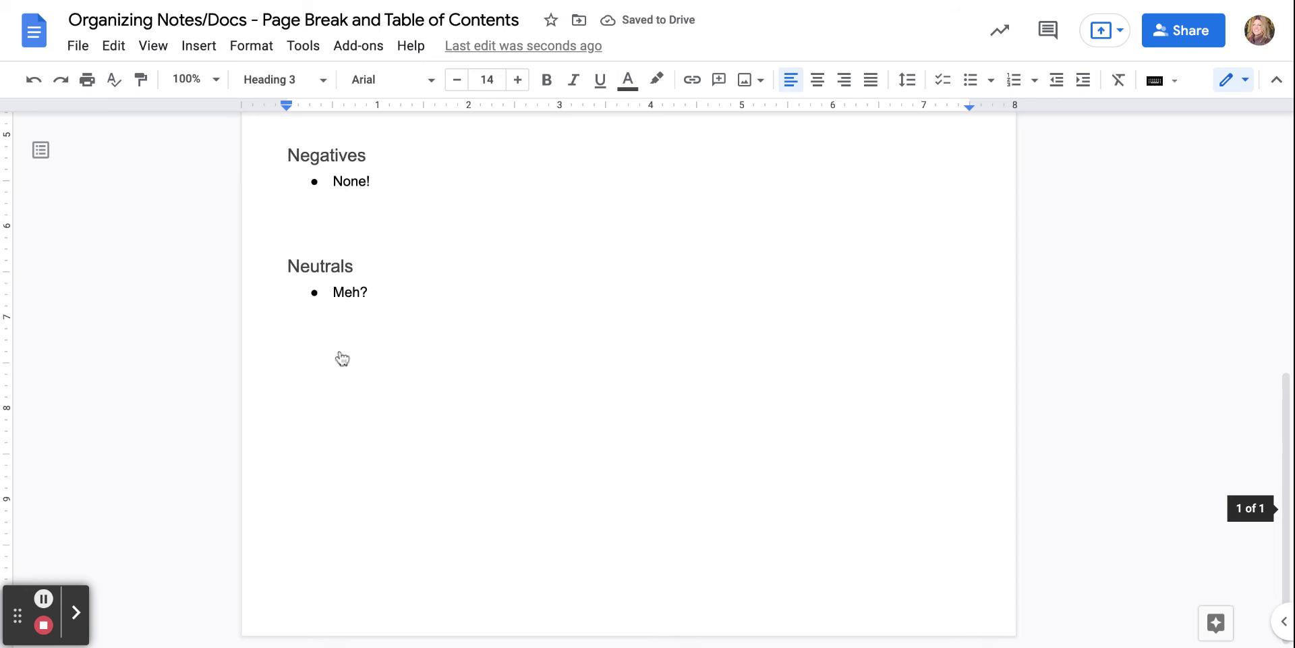
{"action": "scroll", "coordinate": [338, 359], "scroll_direction": "up", "scroll_amount": 7}
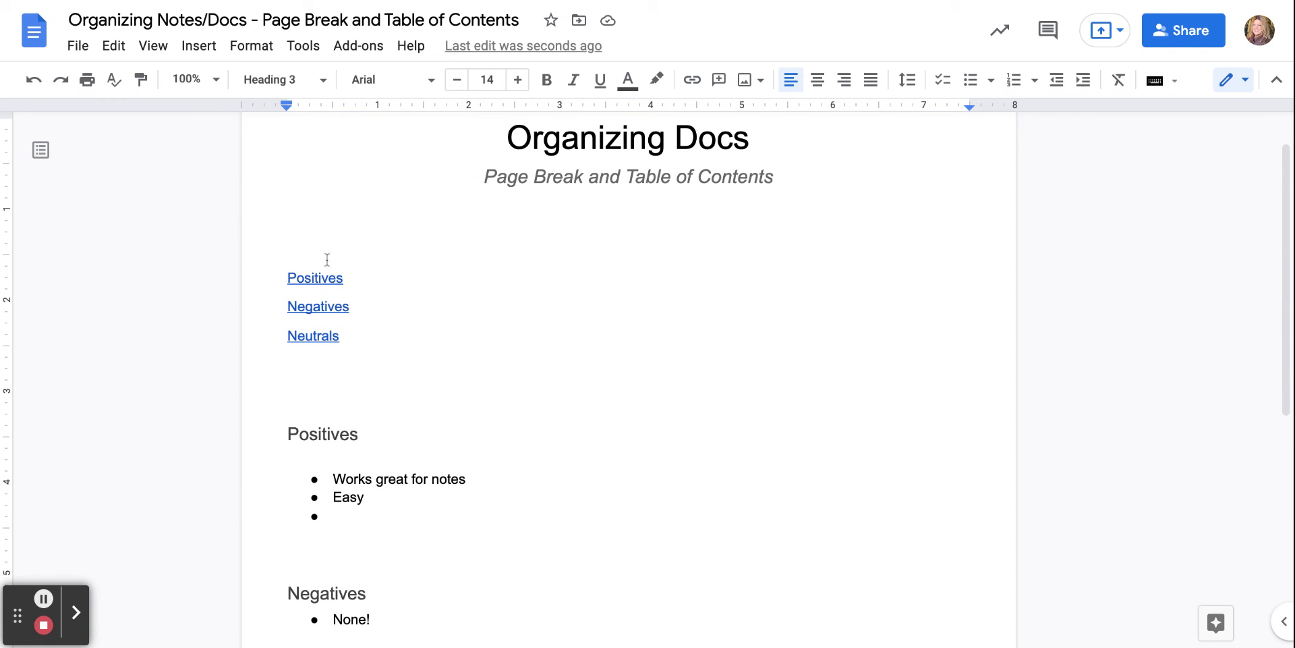
{"action": "left_click", "coordinate": [326, 282]}
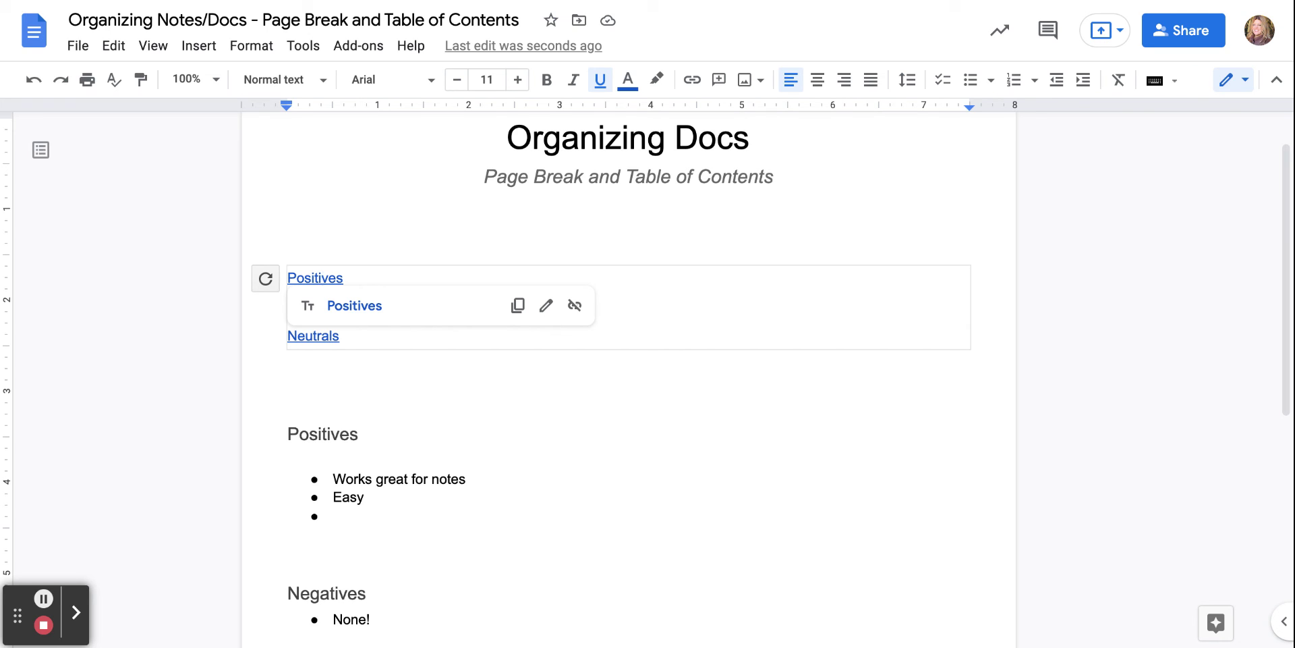
{"action": "left_click", "coordinate": [350, 306]}
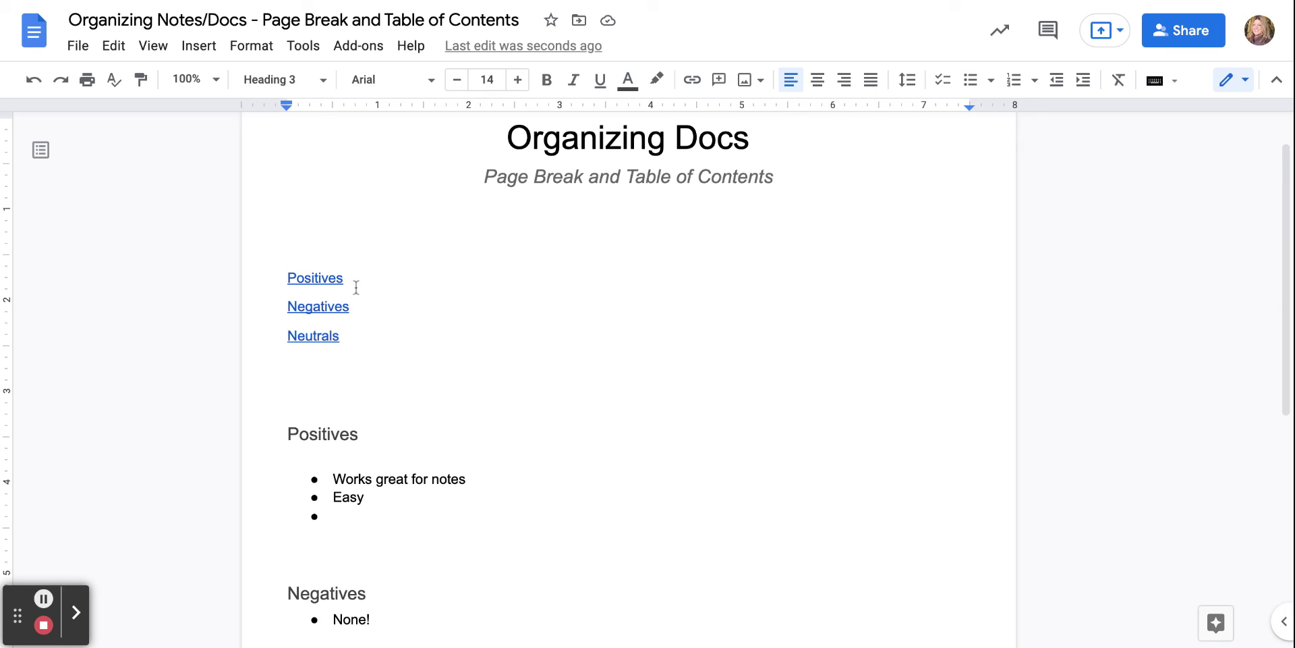
Insert a page break directly before the "Negatives" heading
{"action": "left_click", "coordinate": [284, 434]}
{"action": "scroll", "coordinate": [313, 501], "scroll_direction": "down", "scroll_amount": 1}
{"action": "scroll", "coordinate": [313, 500], "scroll_direction": "down", "scroll_amount": 2}
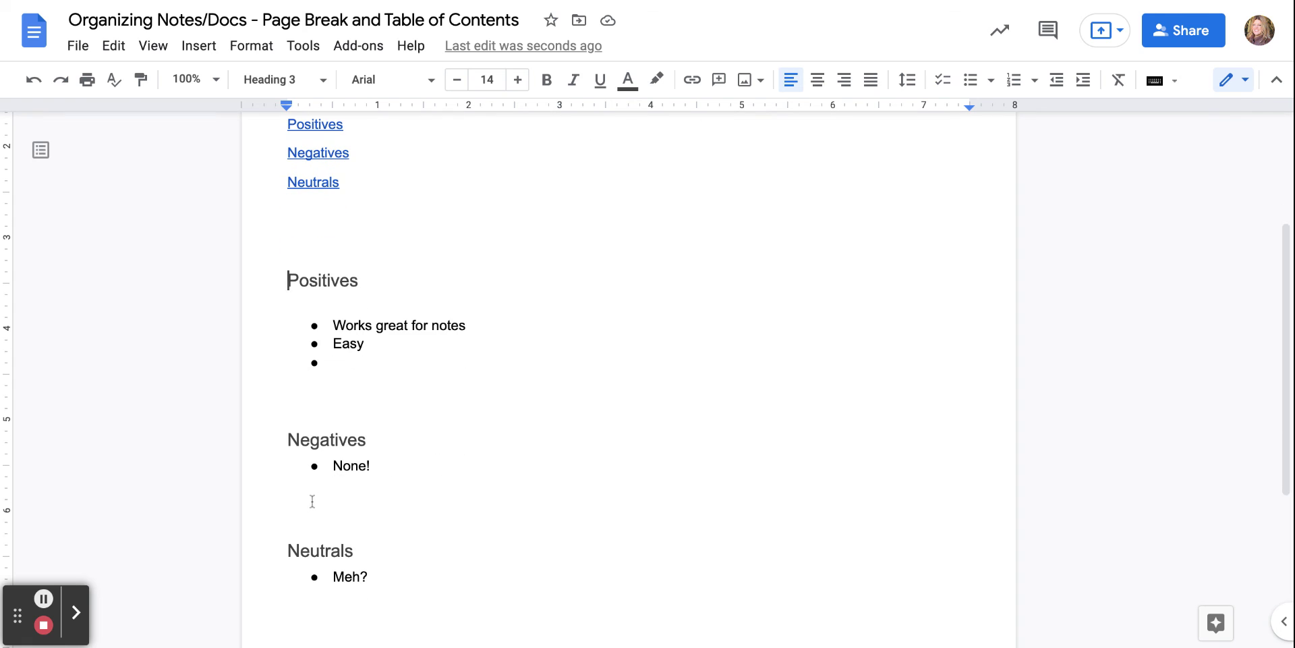
{"action": "left_click", "coordinate": [289, 439]}
{"action": "left_click", "coordinate": [284, 441]}
{"action": "left_click", "coordinate": [208, 58]}
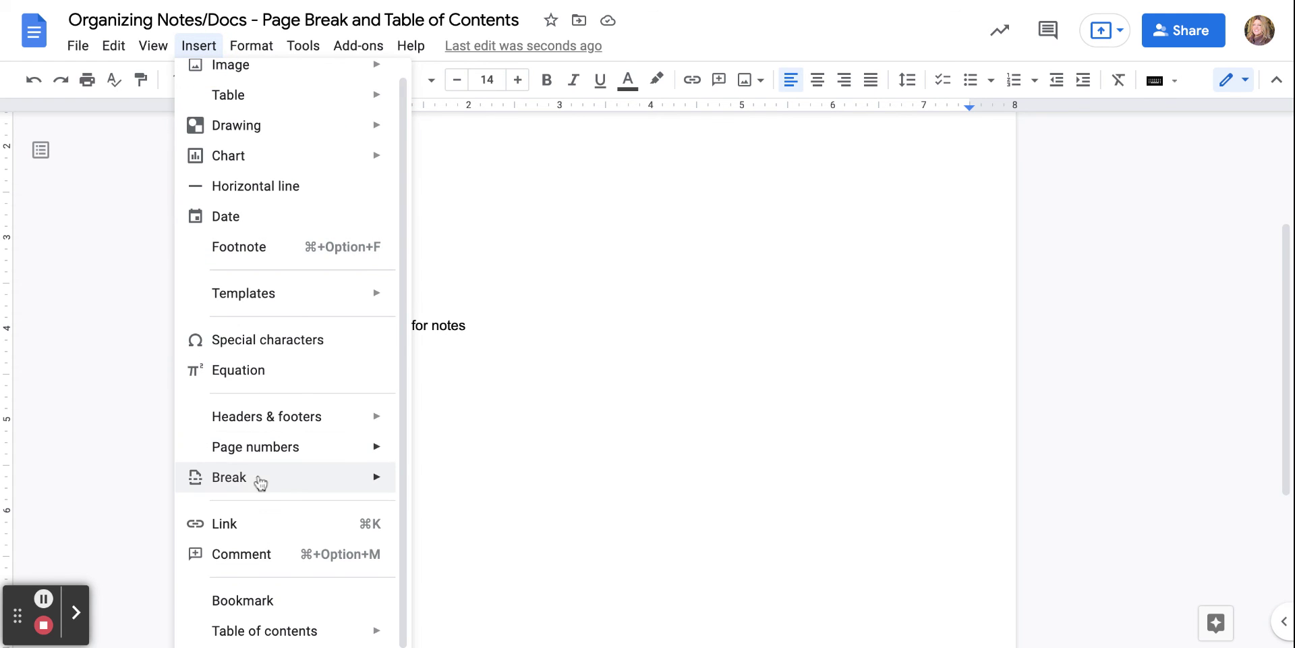
{"action": "mouse_move", "coordinate": [260, 481]}
{"action": "left_click", "coordinate": [474, 489]}
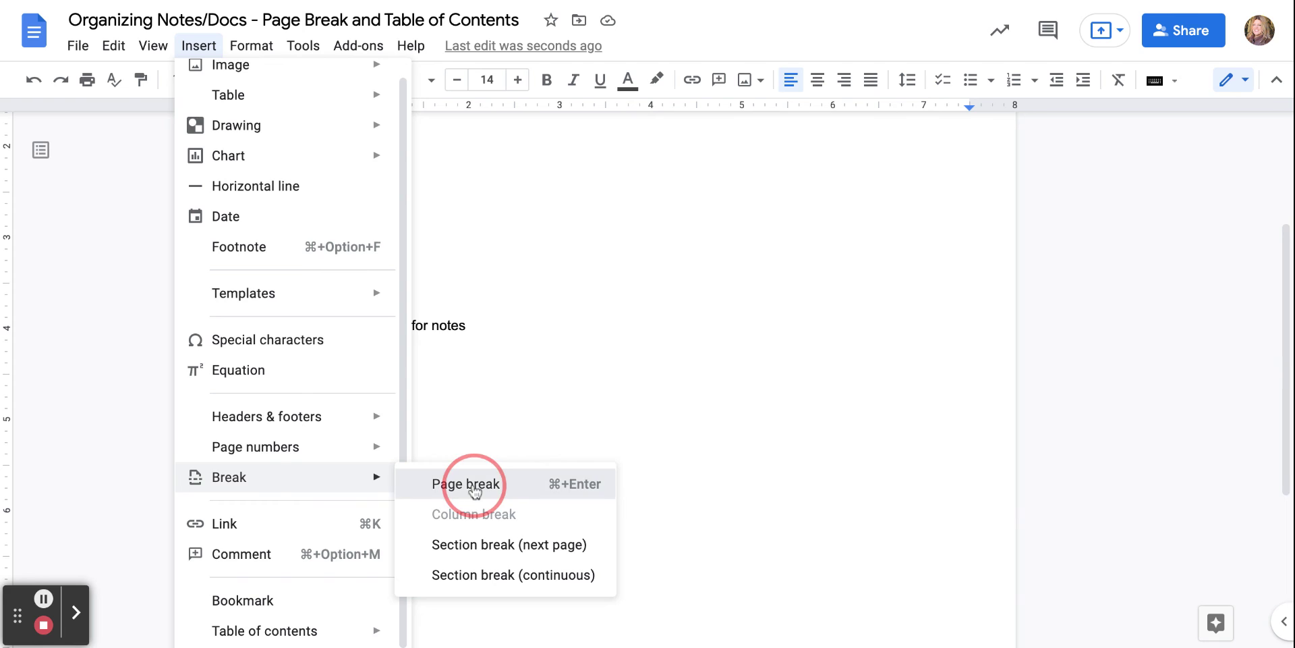
Insert a page break directly before the "Neutrals" heading
{"action": "scroll", "coordinate": [473, 491], "scroll_direction": "down", "scroll_amount": 3}
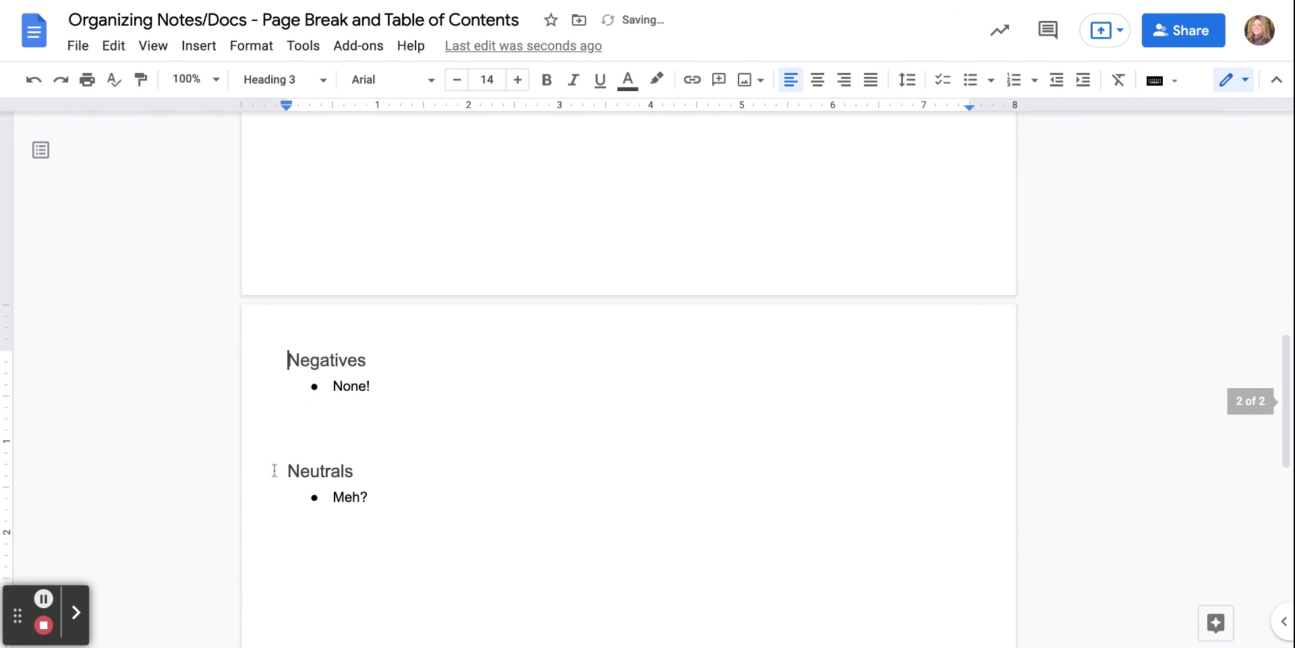
{"action": "left_click", "coordinate": [286, 470]}
{"action": "left_click", "coordinate": [198, 45]}
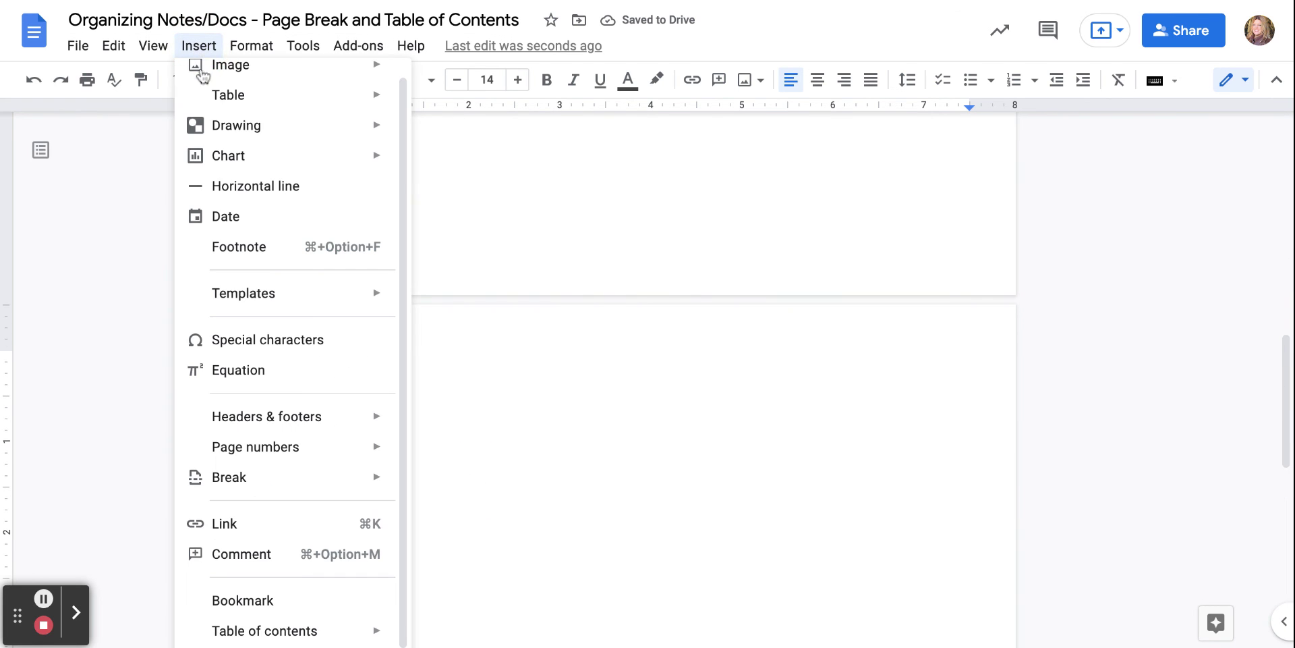
{"action": "mouse_move", "coordinate": [247, 479]}
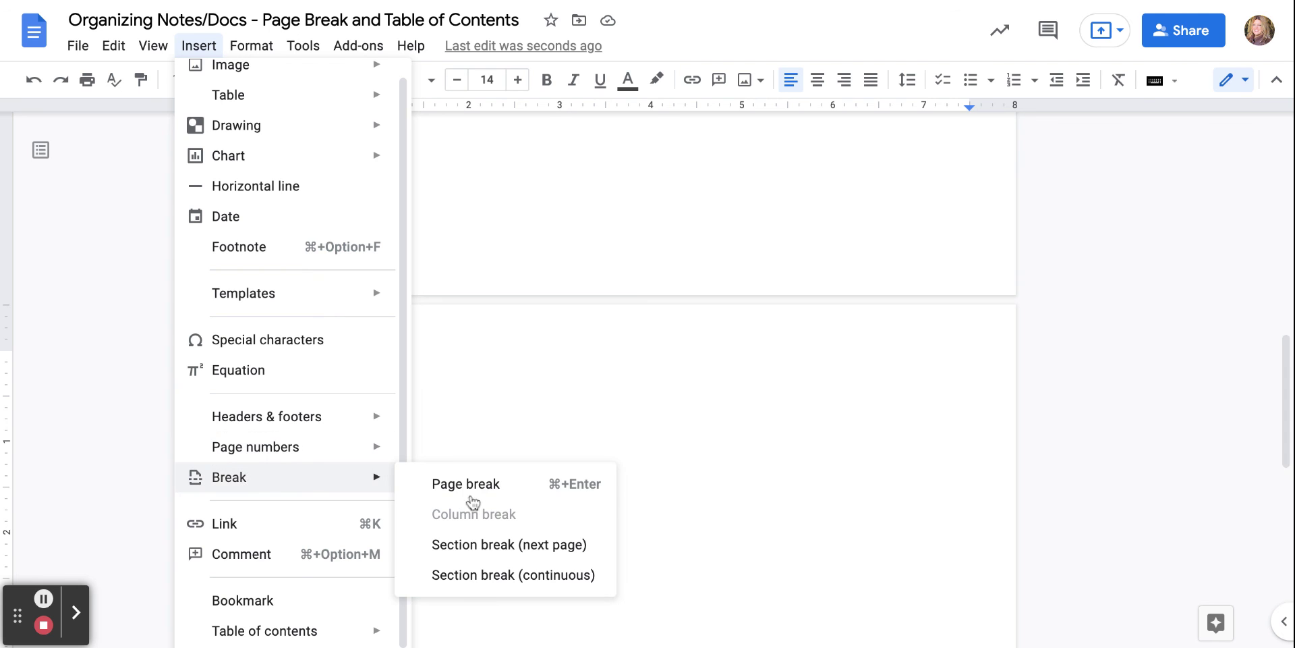
{"action": "left_click", "coordinate": [472, 496]}
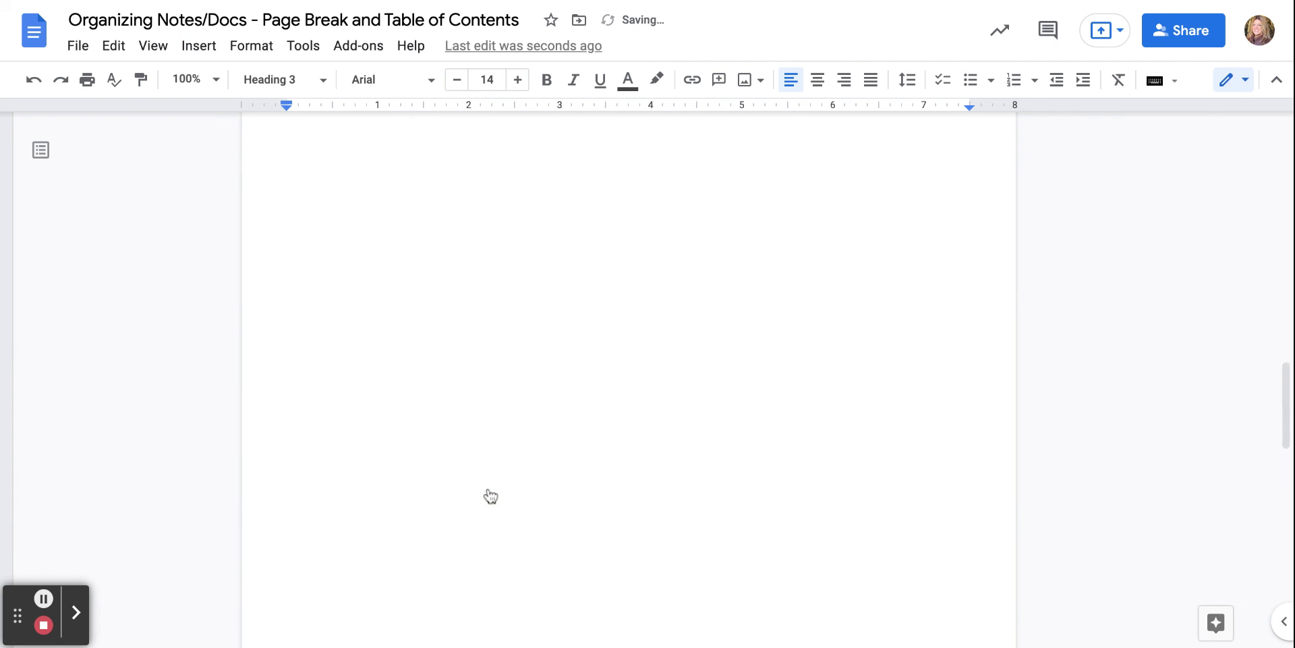
Review how the Positives and Negatives sections are laid out on separate pages
{"action": "scroll", "coordinate": [490, 497], "scroll_direction": "up", "scroll_amount": 15}
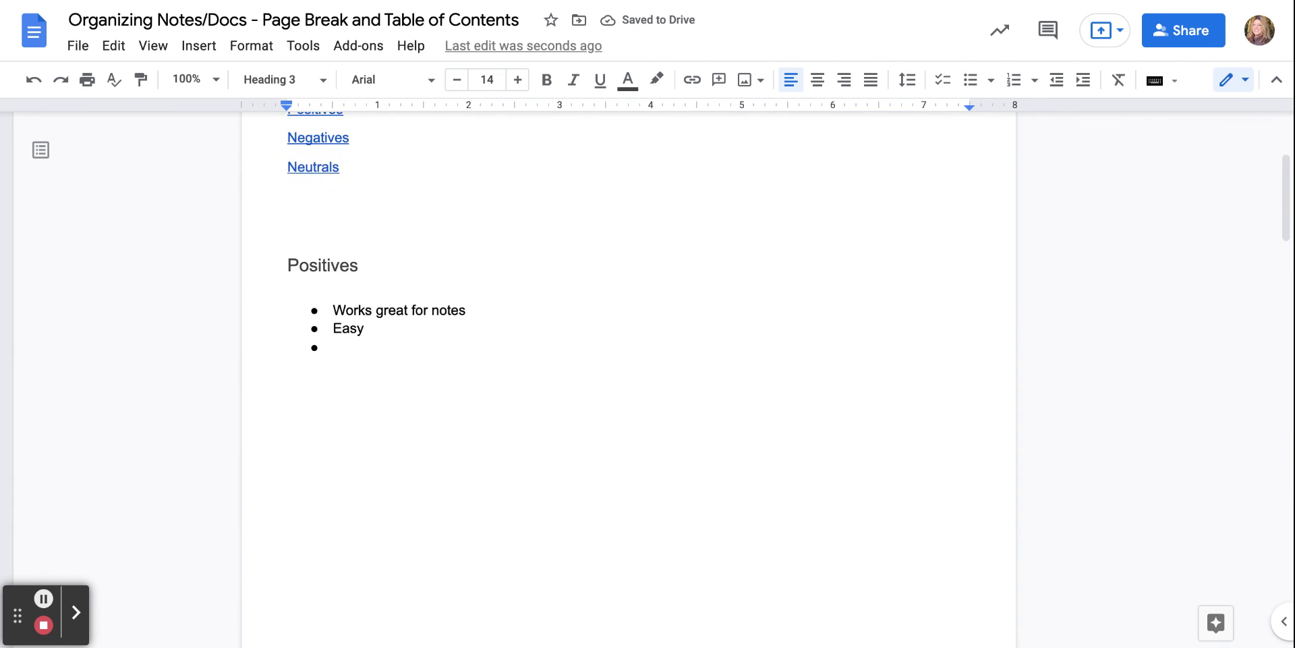
{"action": "scroll", "coordinate": [376, 281], "scroll_direction": "up", "scroll_amount": 2}
{"action": "left_click", "coordinate": [394, 418]}
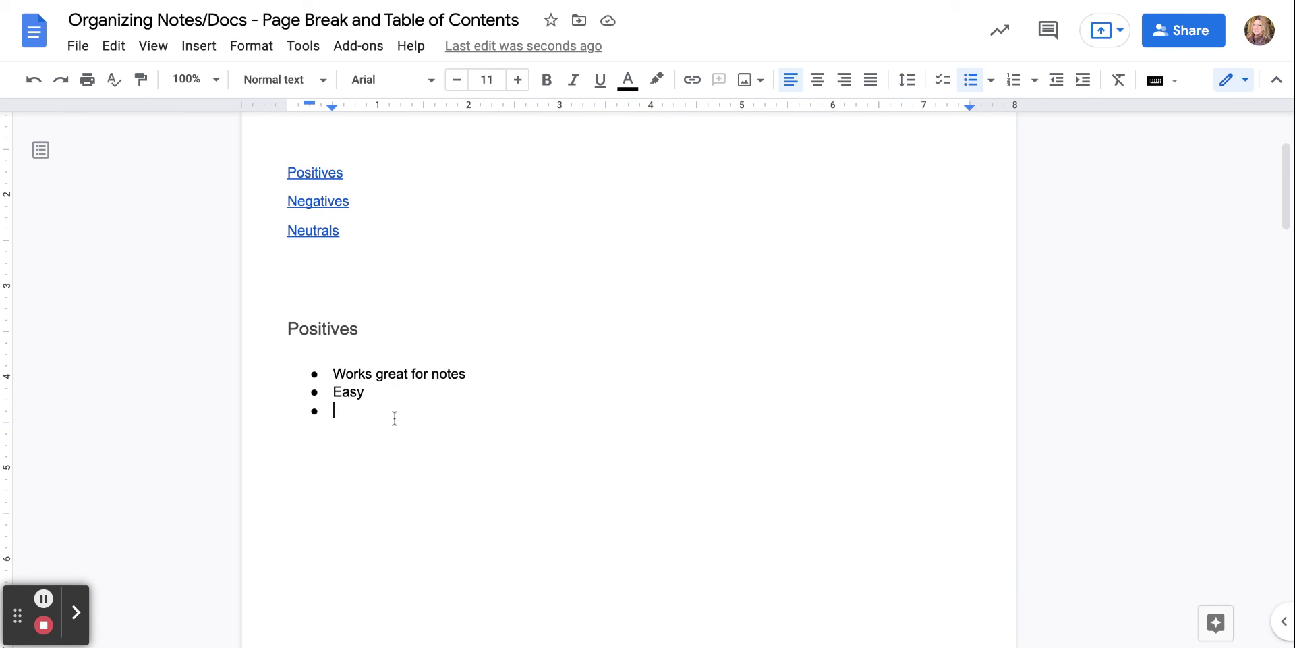
{"action": "scroll", "coordinate": [394, 418], "scroll_direction": "down", "scroll_amount": 5}
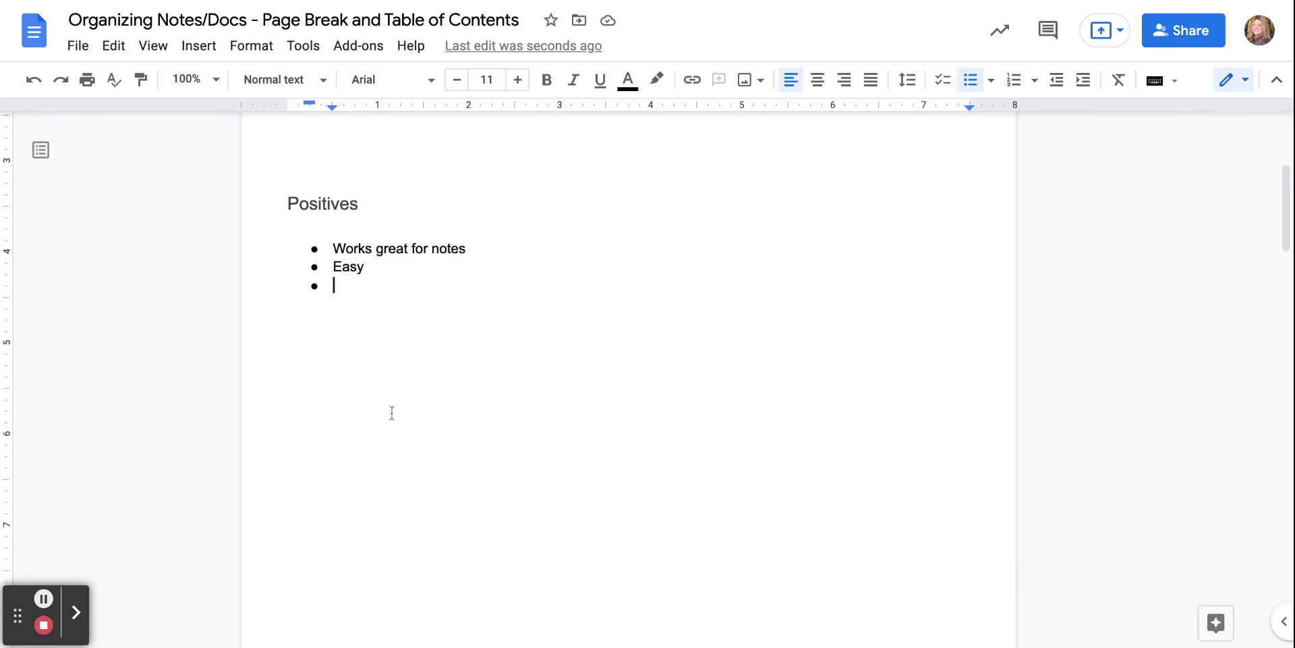
{"action": "scroll", "coordinate": [392, 412], "scroll_direction": "down", "scroll_amount": 2}
{"action": "left_click", "coordinate": [327, 555]}
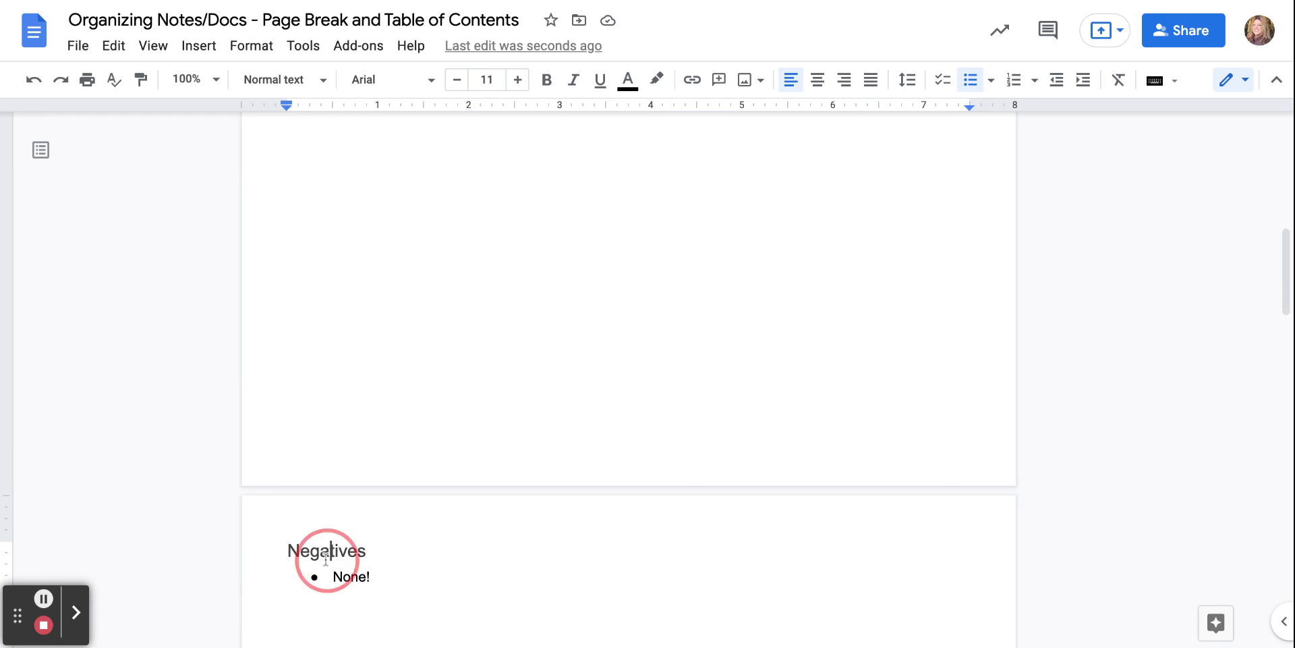
{"action": "scroll", "coordinate": [335, 536], "scroll_direction": "up", "scroll_amount": 10}
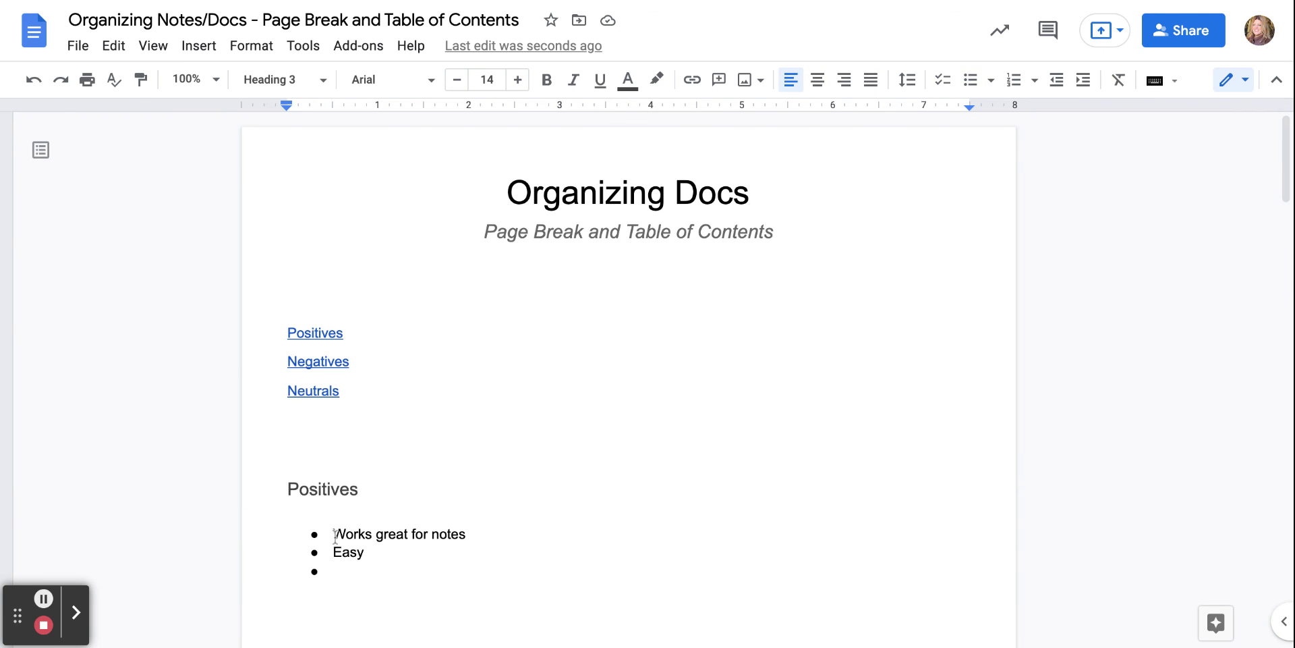
Show the document outline and use it to jump to Negatives, Neutrals, Positives and the title, comparing it with the table of contents links
{"action": "left_click", "coordinate": [41, 150]}
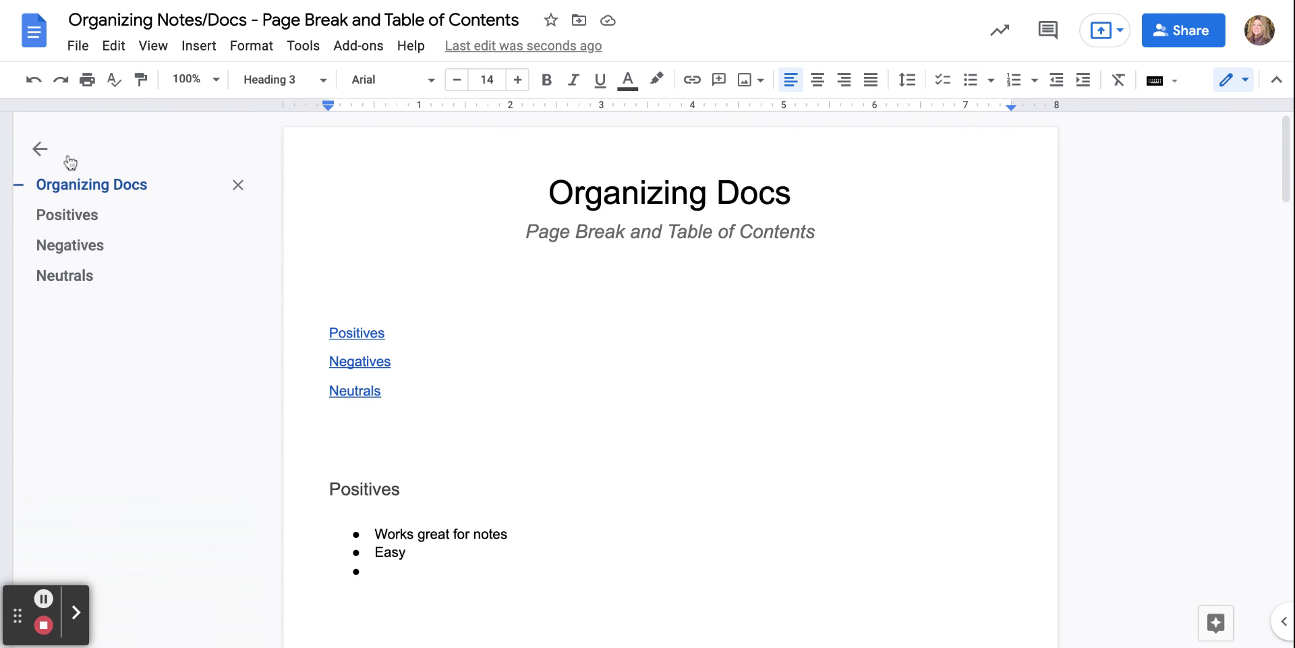
{"action": "left_click", "coordinate": [83, 248]}
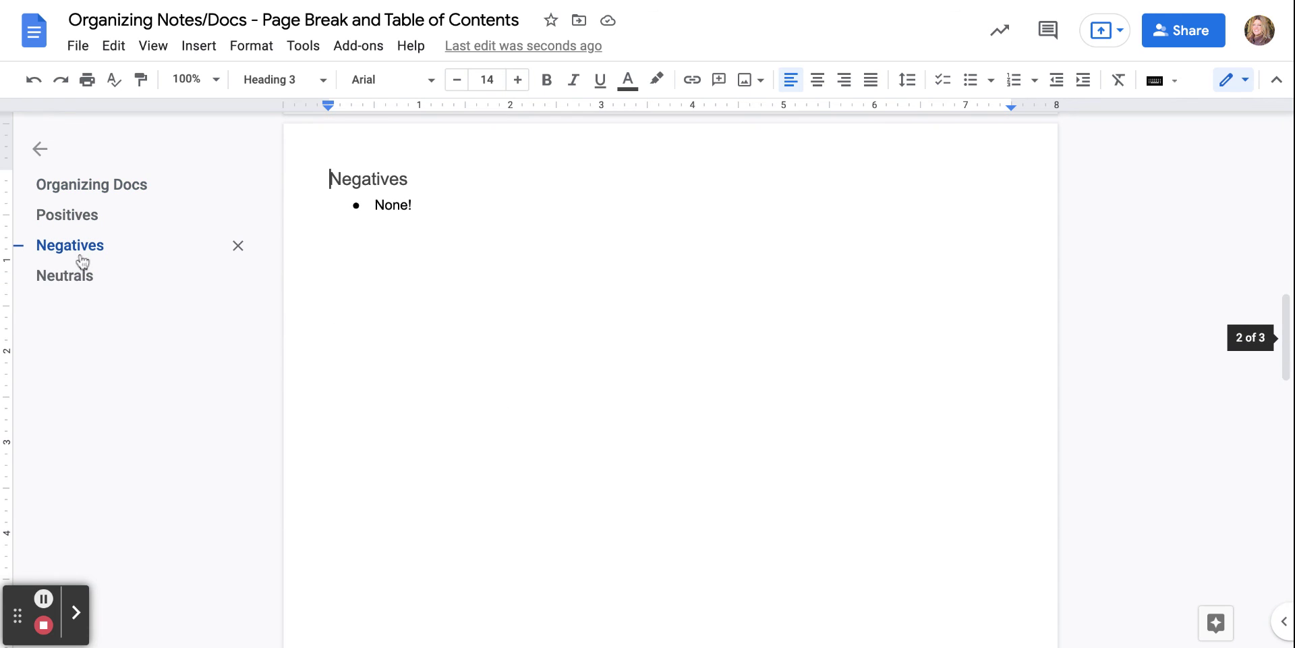
{"action": "left_click", "coordinate": [81, 279]}
{"action": "left_click", "coordinate": [78, 219]}
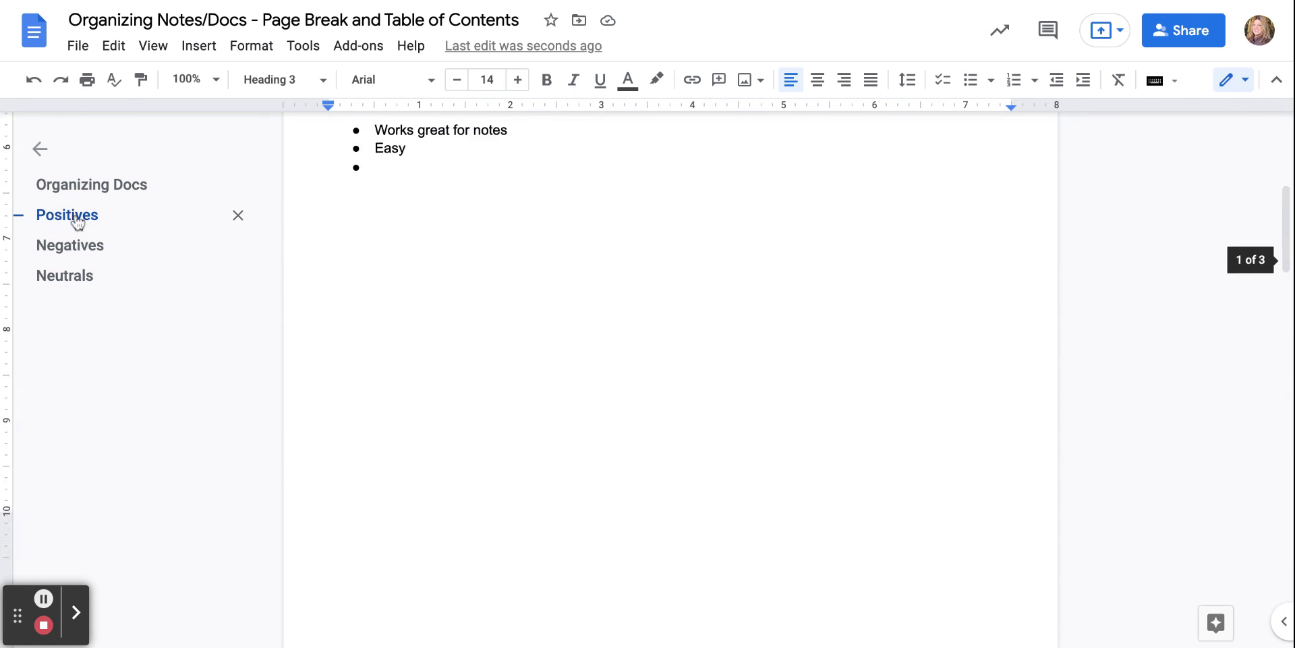
{"action": "left_click", "coordinate": [110, 196]}
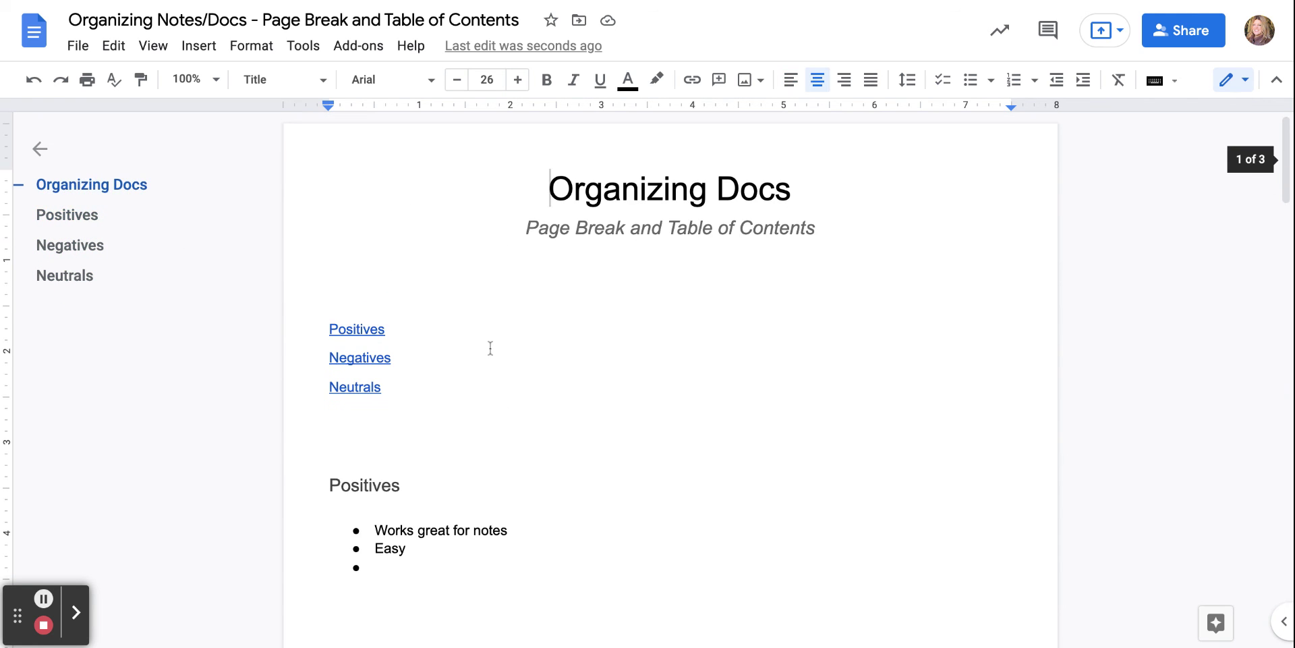
{"action": "left_click", "coordinate": [367, 330]}
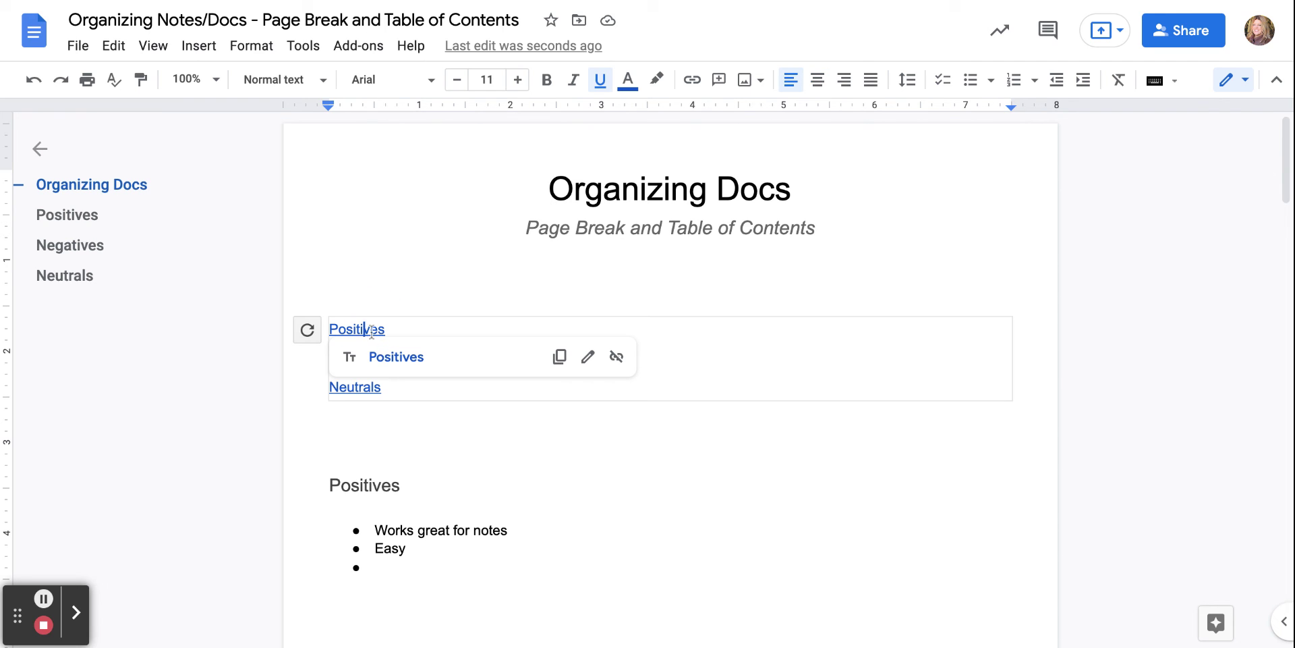
{"action": "left_click", "coordinate": [417, 303]}
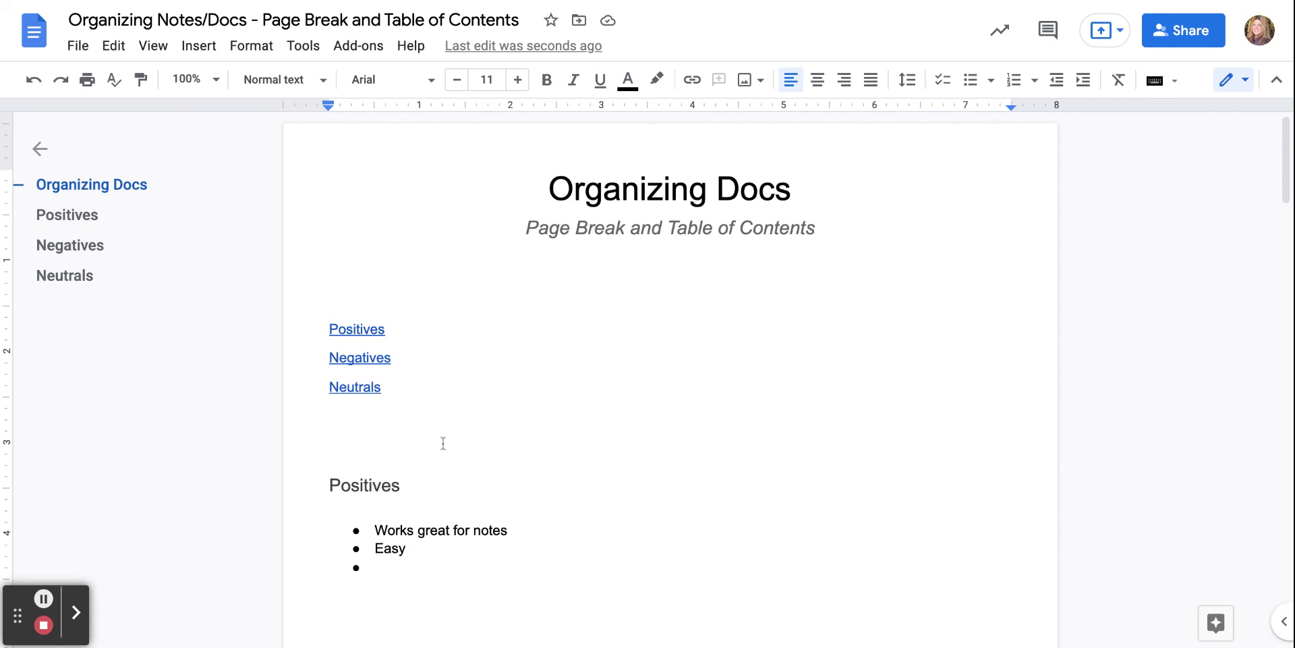